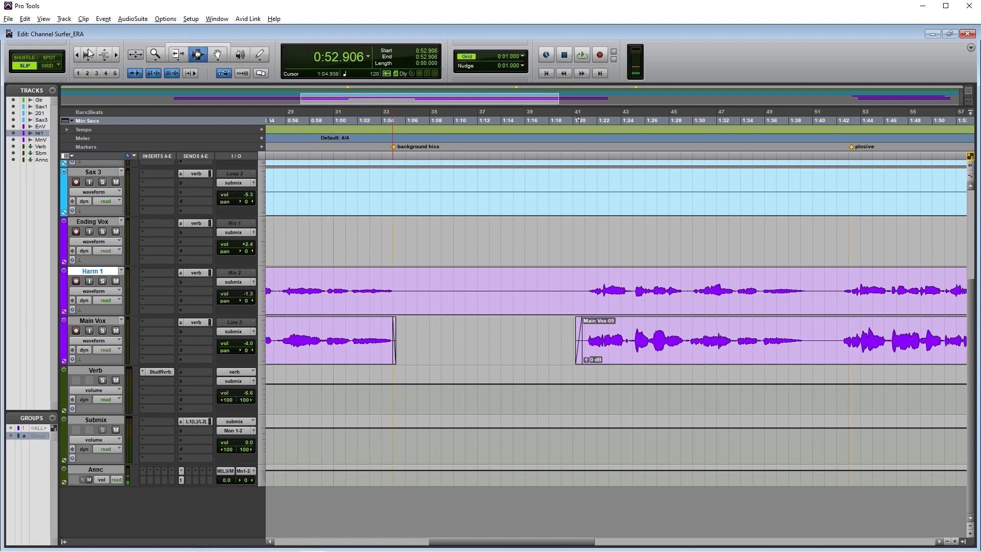
- Enlarge the displayed waveforms and select the Harm 1 audio at the background hiss marker, from about 1:04.8 to 1:07.2
left_click(88, 50)
left_click(88, 51)
left_click(88, 51)
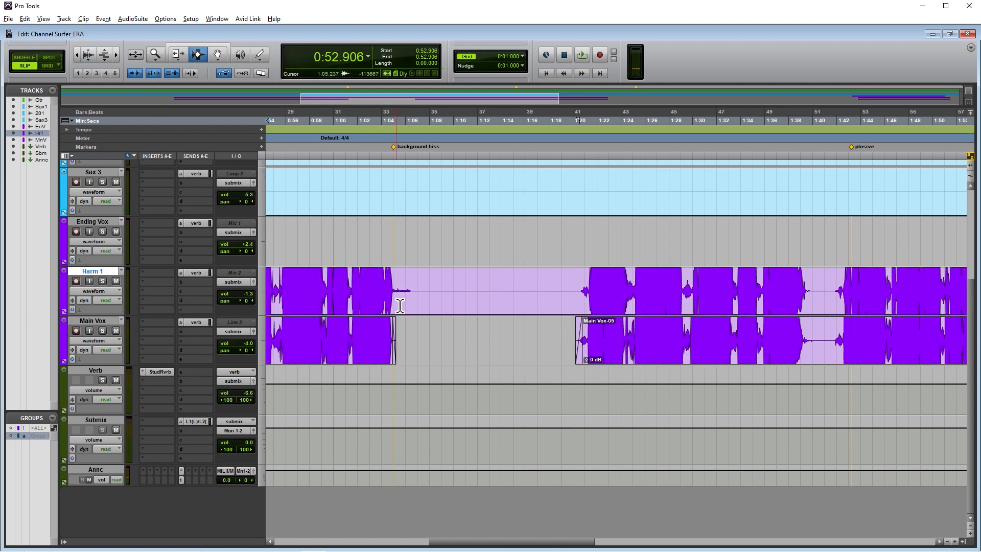
left_click_drag(390, 306, 420, 310)
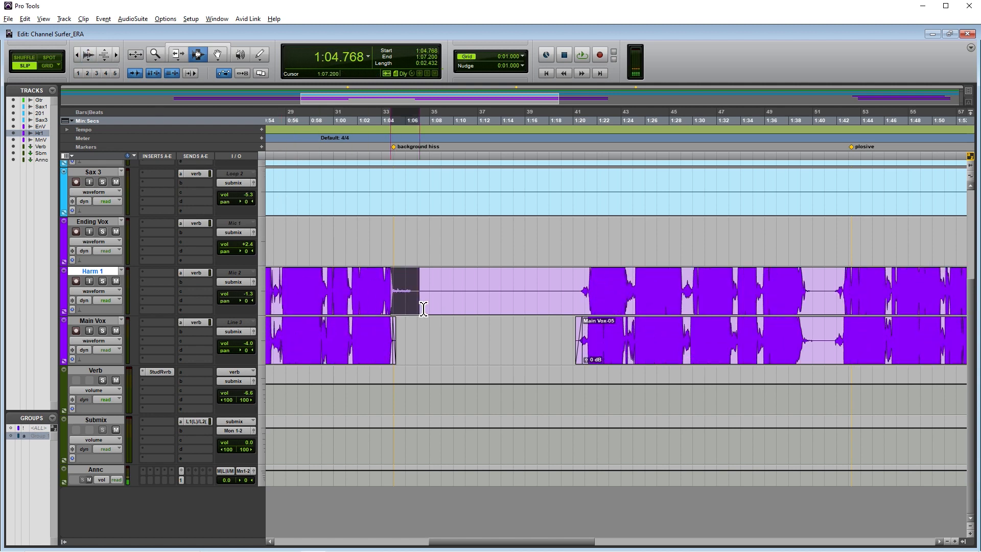
- Audition Harm 1 in solo from about 0:55.4 through the background hiss marker, then unsolo it and stop playback
left_click(353, 292)
left_click(280, 294)
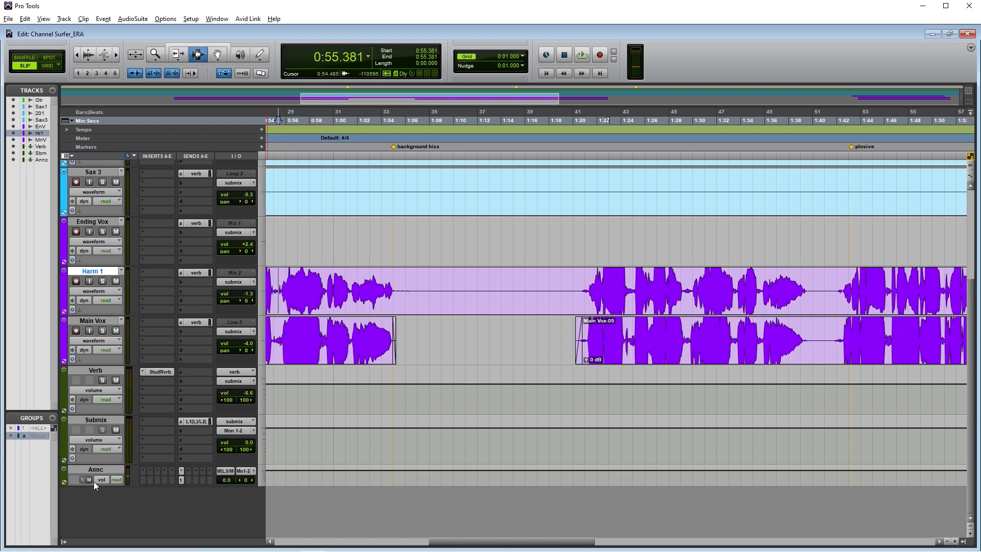
key("space")
left_click(103, 281)
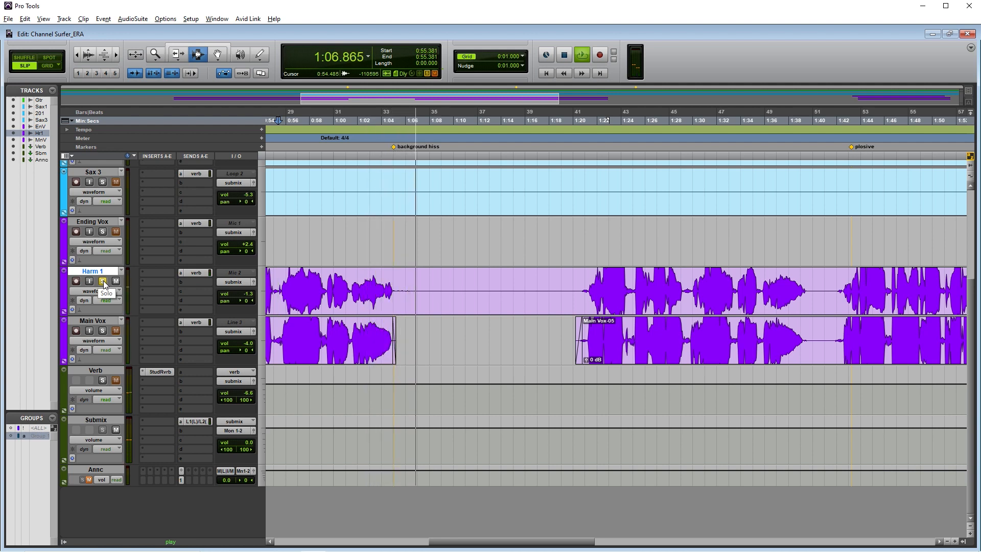
left_click(103, 282)
key("space")
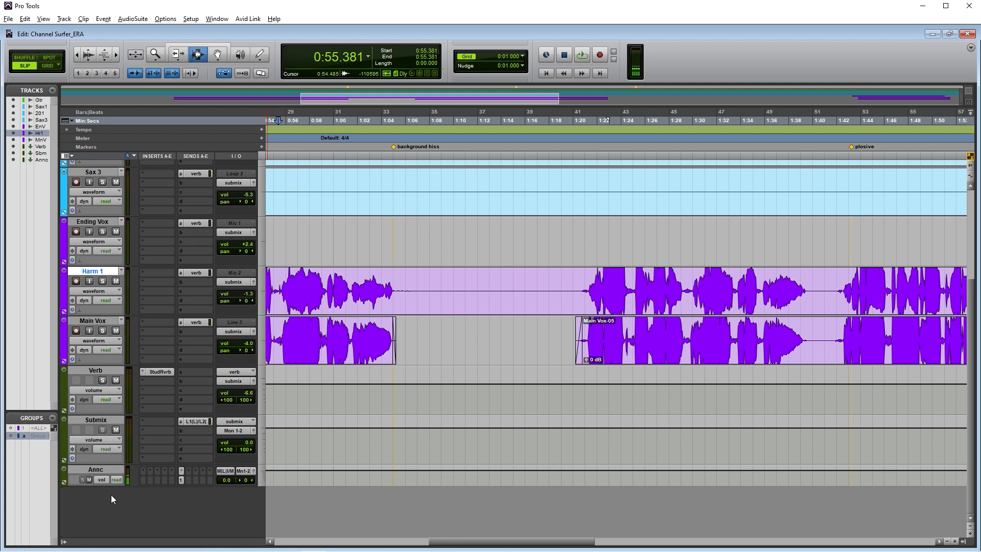
- Insert ERA 5 Noise Remover on Harm 1 and set its processing to 57% while playing the track
left_click(154, 273)
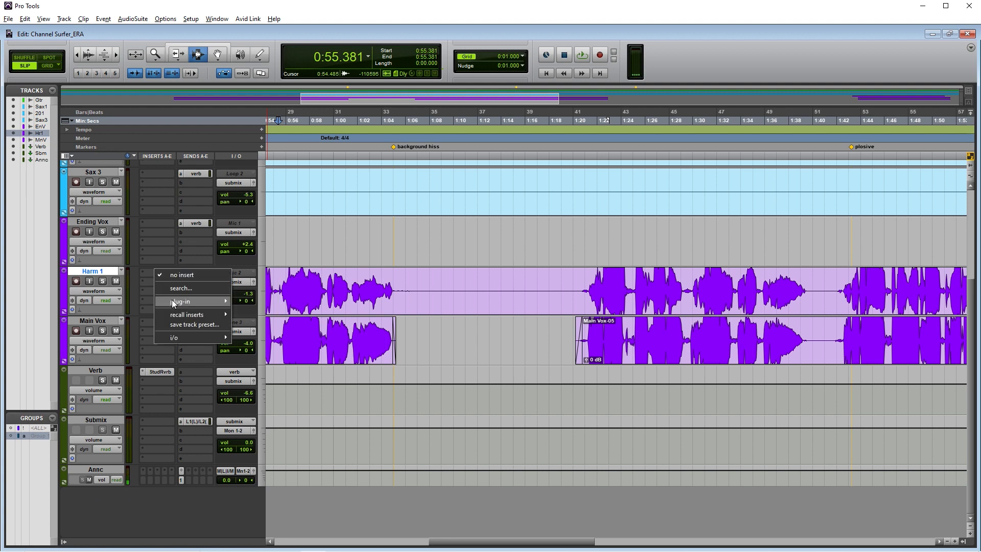
mouse_move(172, 301)
key("space")
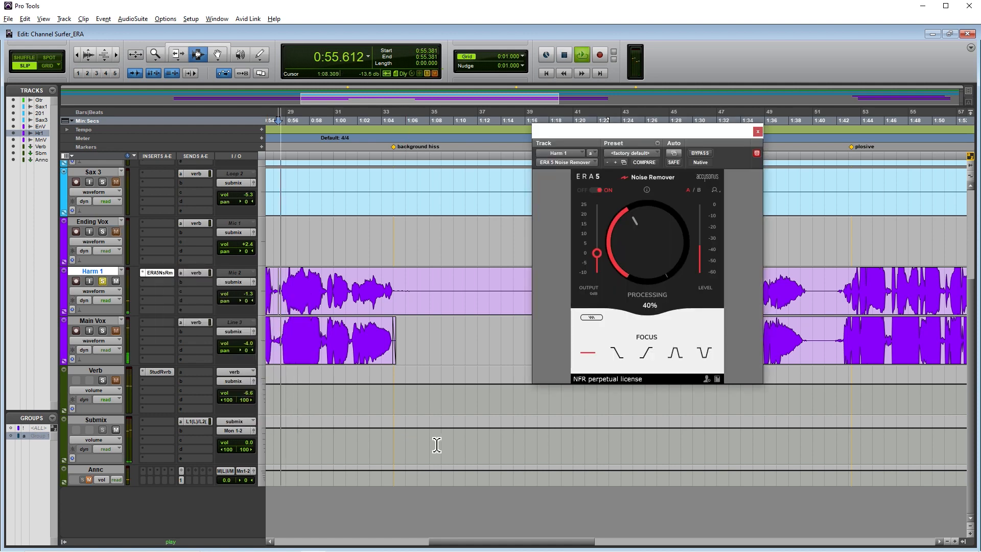
left_click_drag(635, 254, 631, 237)
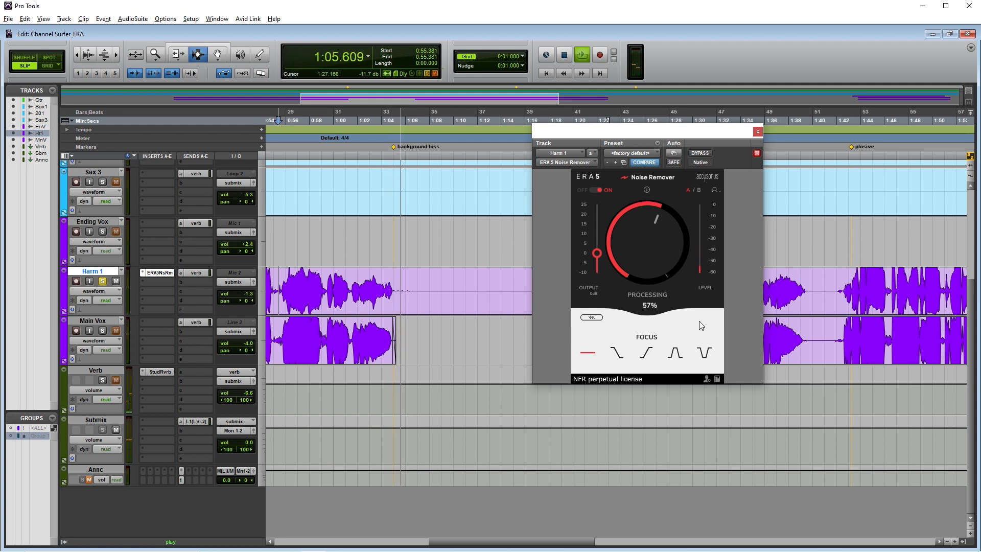
key("space")
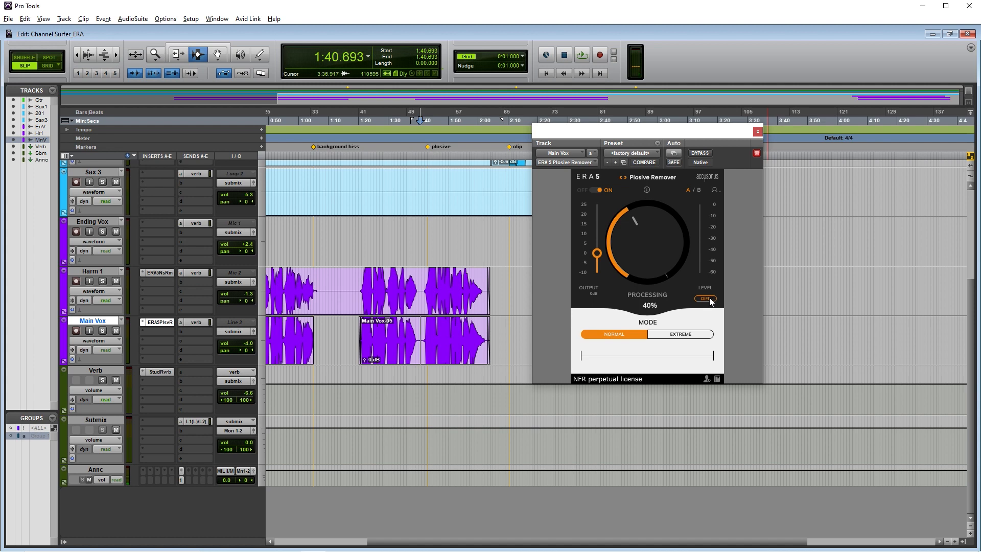
- Play Main Vox in solo, monitoring the Plosive Remover's difference signal, and raise its processing to 81%
left_click(707, 299)
left_click(102, 331)
key("space")
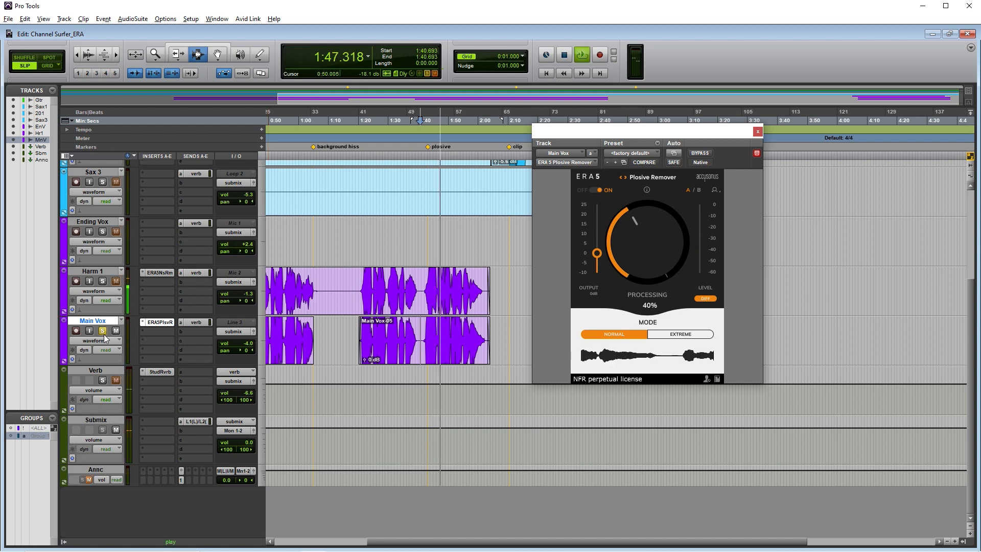
left_click_drag(615, 252, 631, 205)
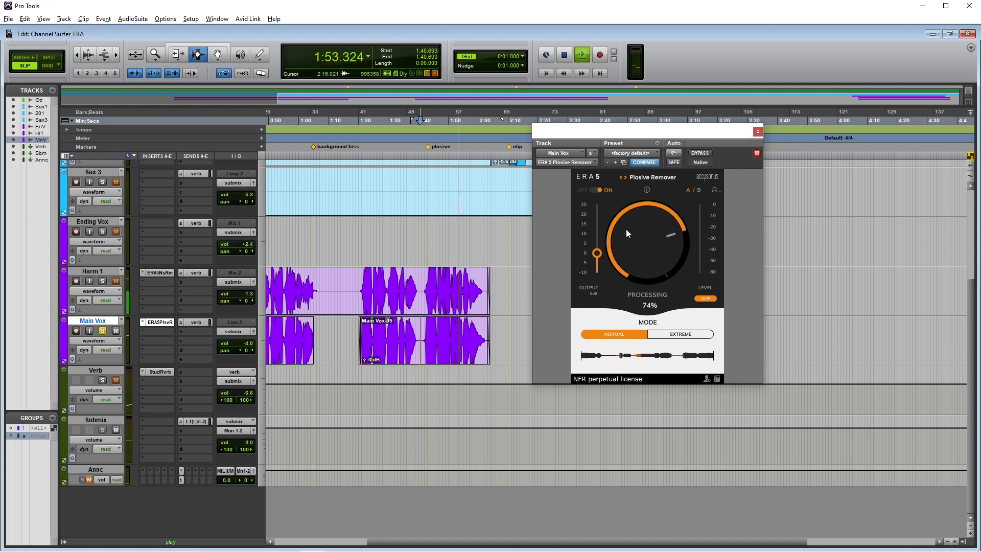
key("space")
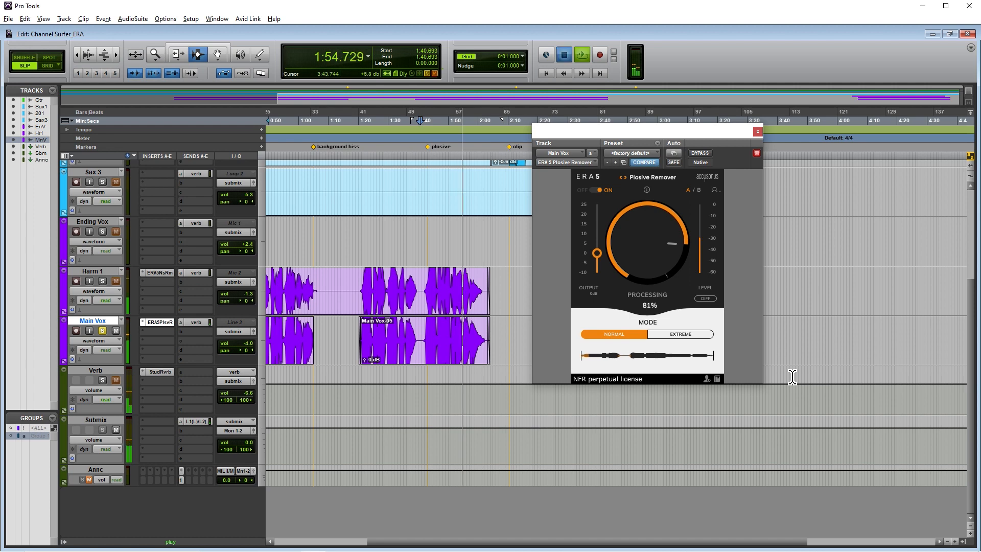
key("space")
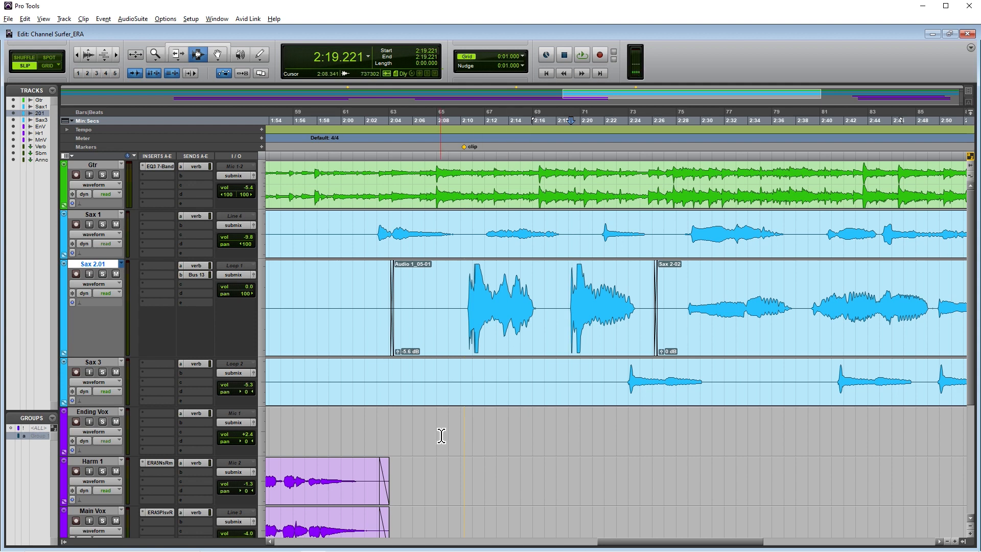
- Audition Sax 2.01 in solo from about 2:10.2, just ahead of the clip marker, through the clipped notes
left_click(400, 432)
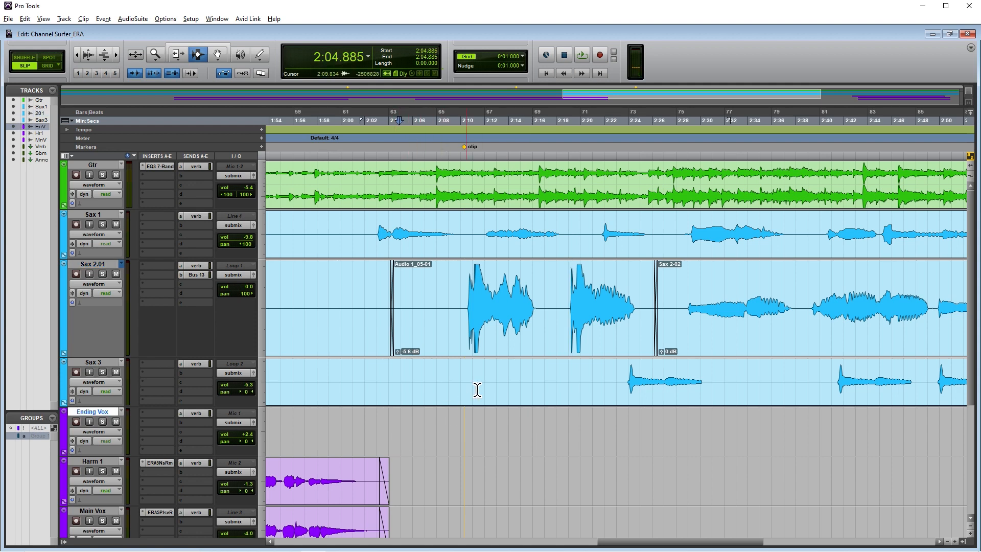
left_click(466, 309)
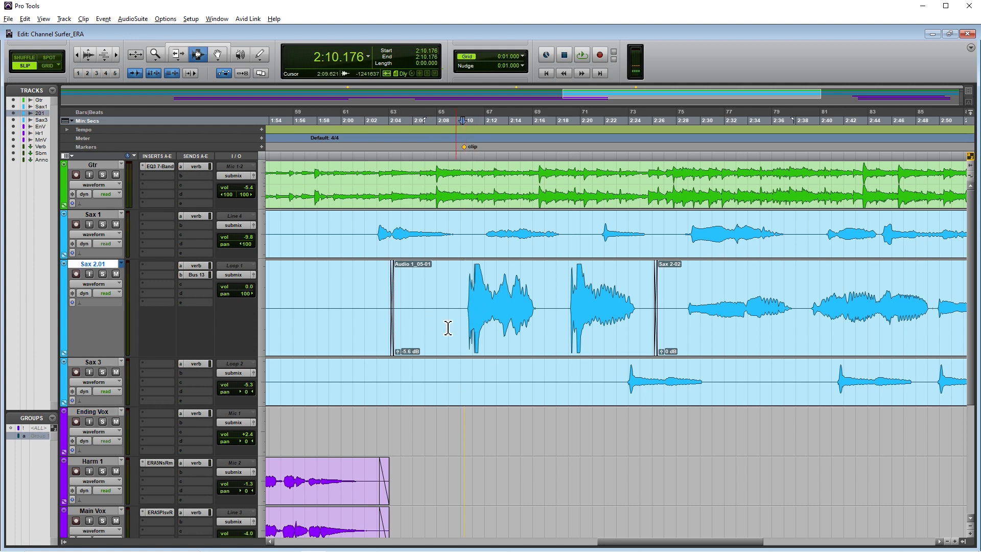
left_click(102, 274)
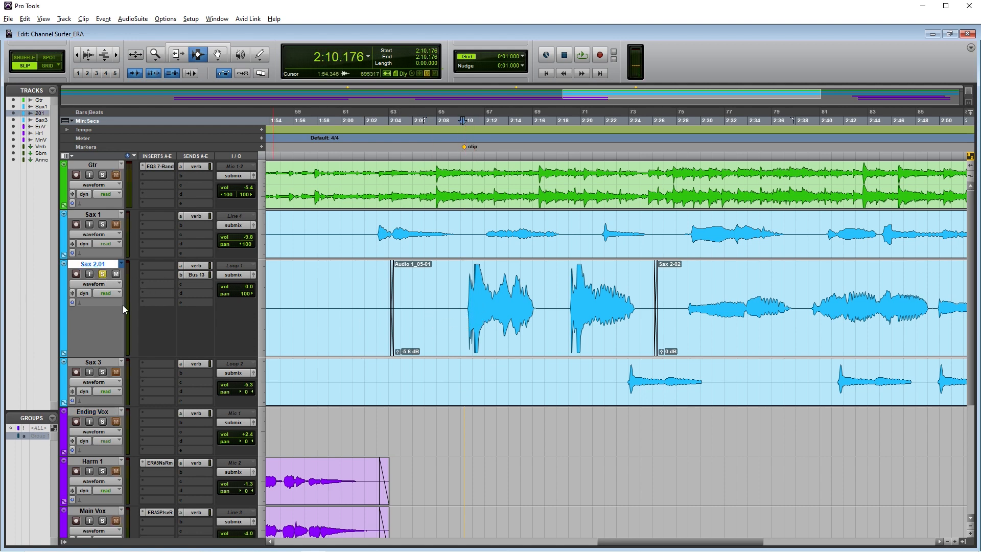
key("space")
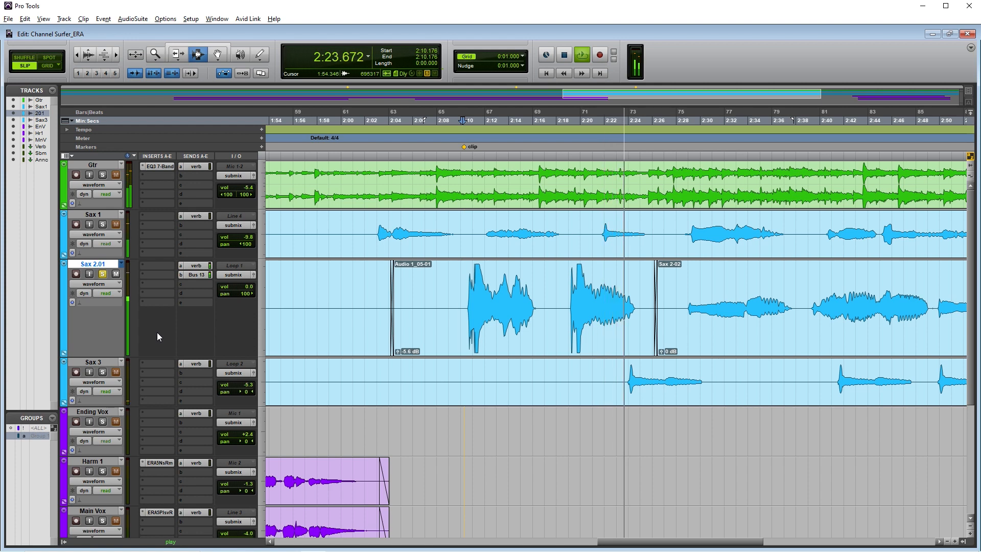
key("space")
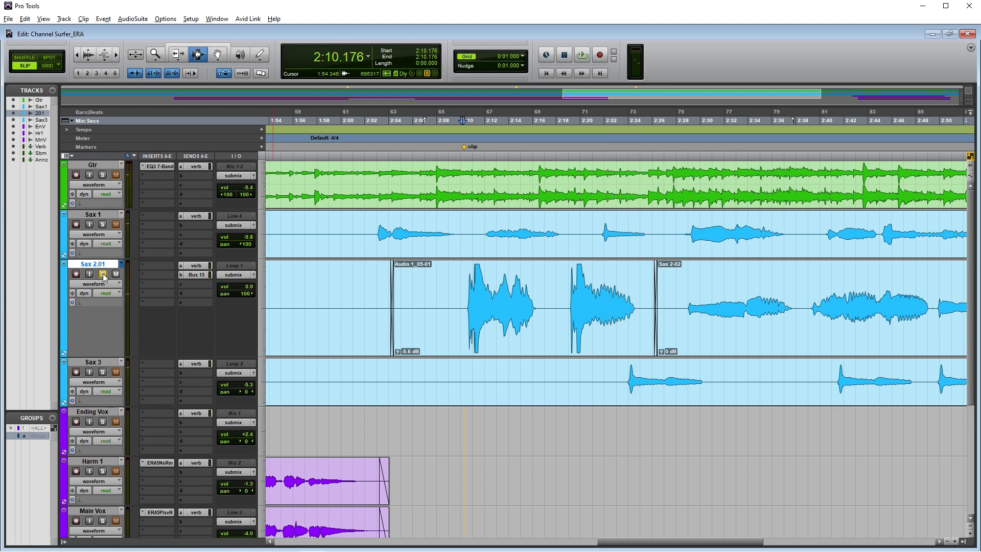
- Open the ERA 5 De-Clipper as an AudioSuite process and select the Audio 1_05-01 clip on Sax 2.01
left_click(133, 19)
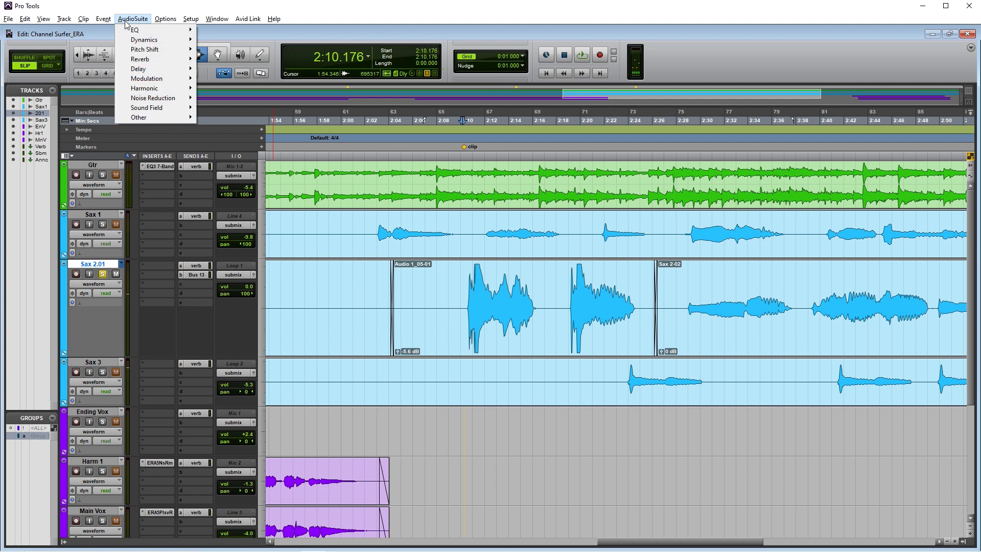
mouse_move(122, 44)
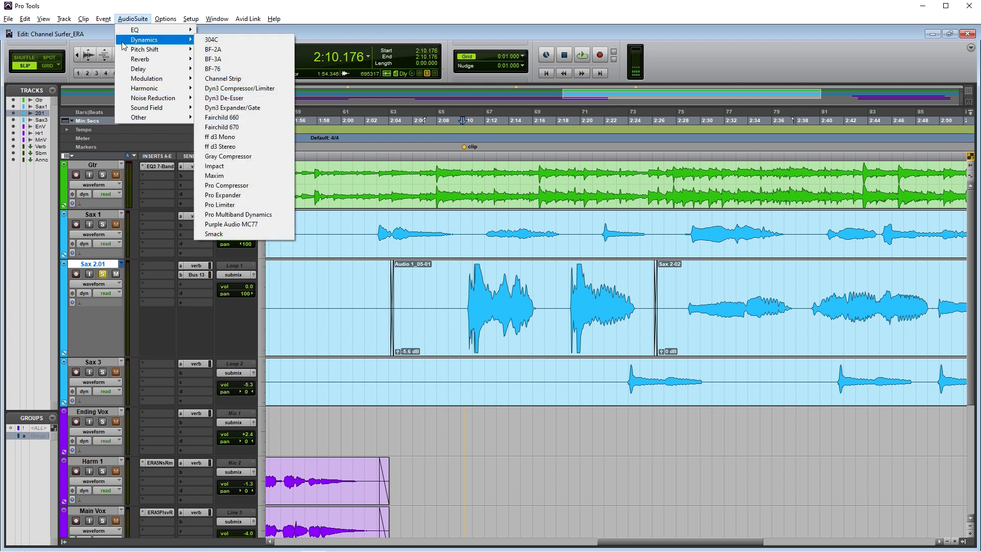
mouse_move(197, 98)
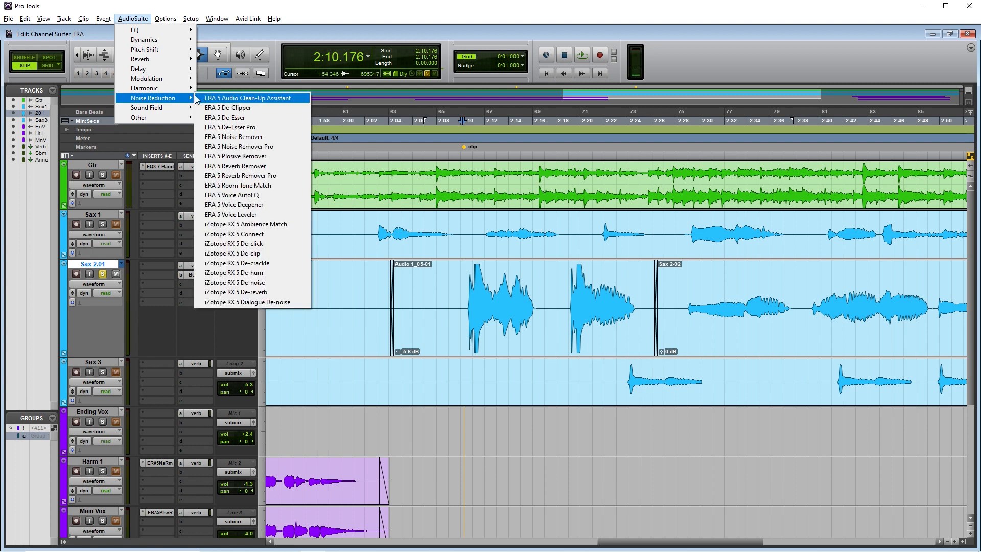
left_click(228, 108)
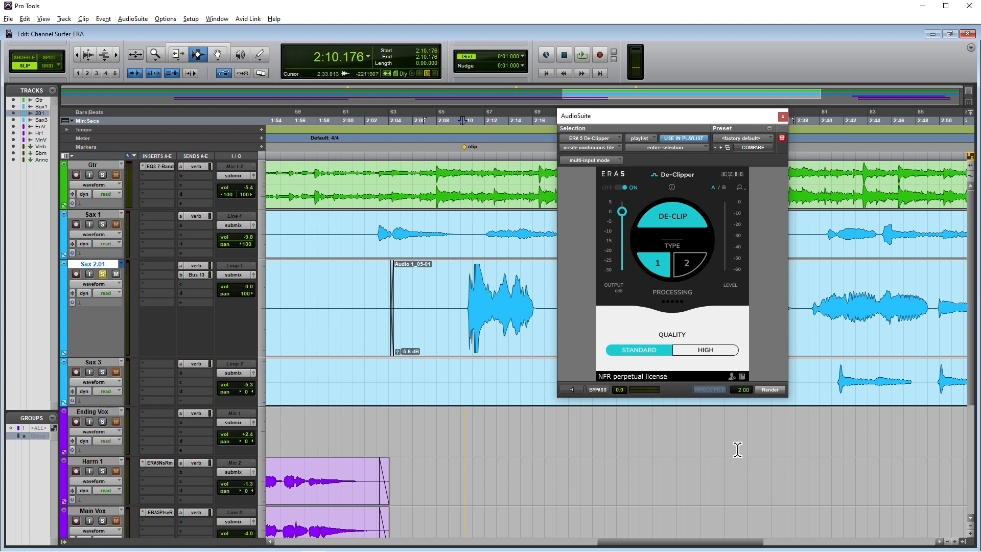
left_click(453, 325)
double_click(455, 325)
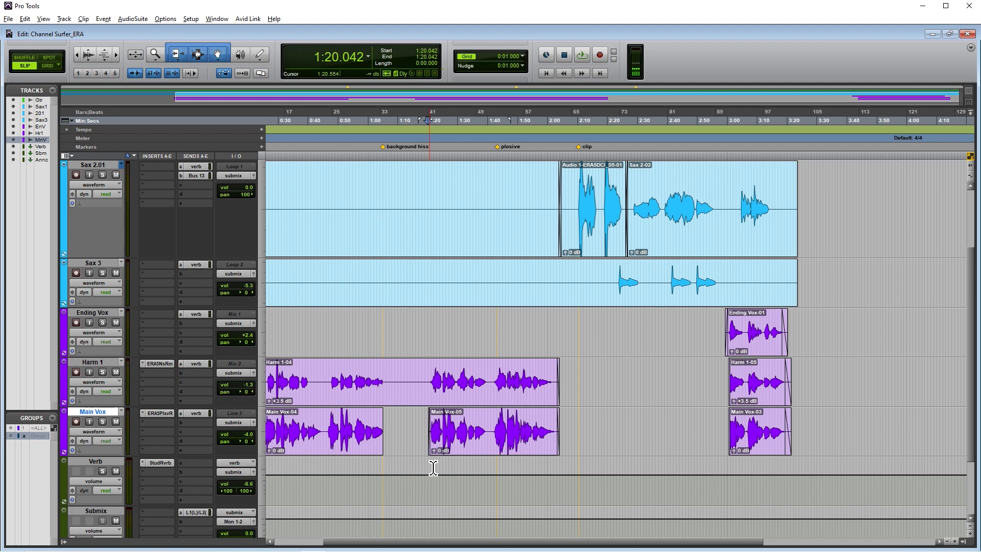
- Solo Main Vox and play it from about 1:19.7, at the start of the Main Vox-05 clip
left_click(431, 432)
left_click(103, 424)
scroll(281, 439, "down", 3)
key("space")
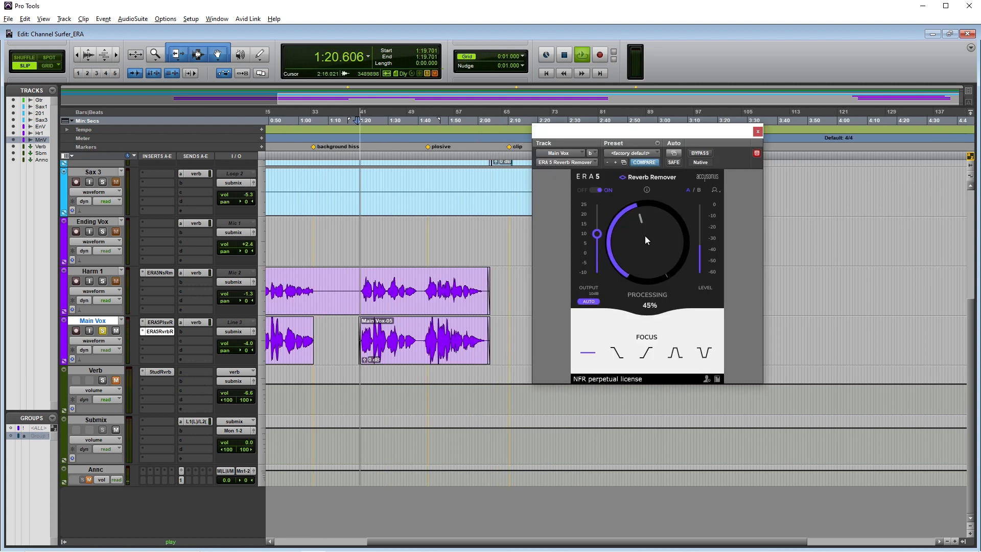
- Compare Main Vox with the Reverb Remover off and on, then close the plug-in and stop playback
left_click(596, 190)
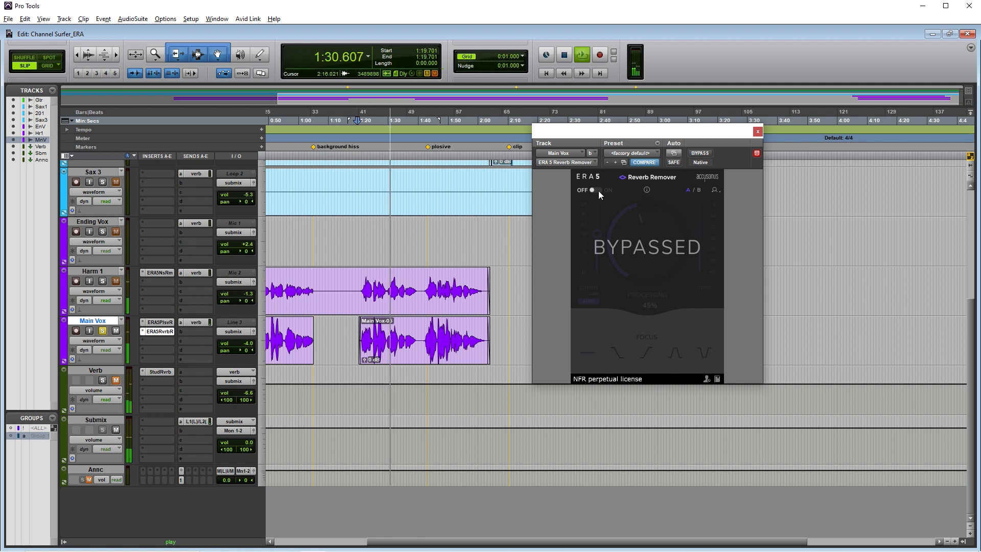
left_click(599, 191)
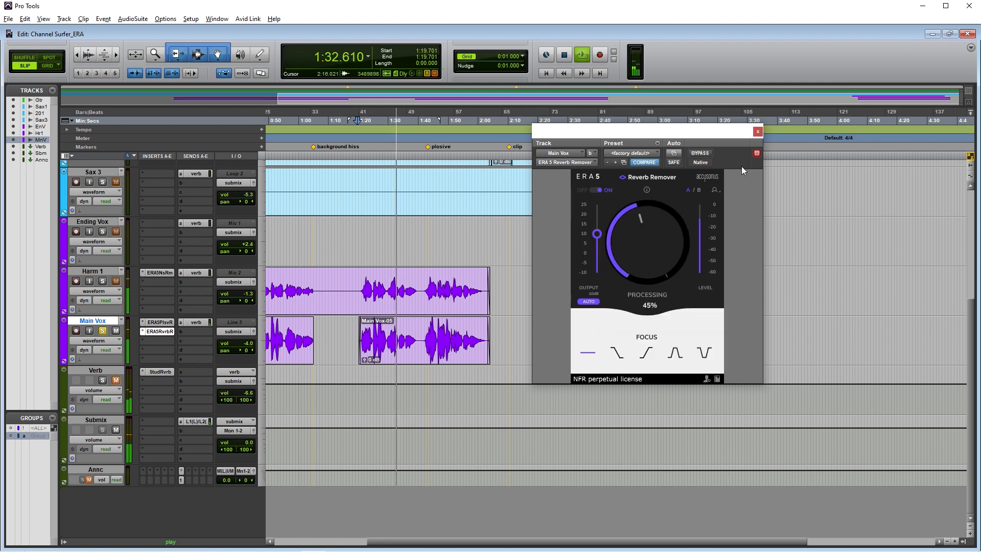
left_click(757, 133)
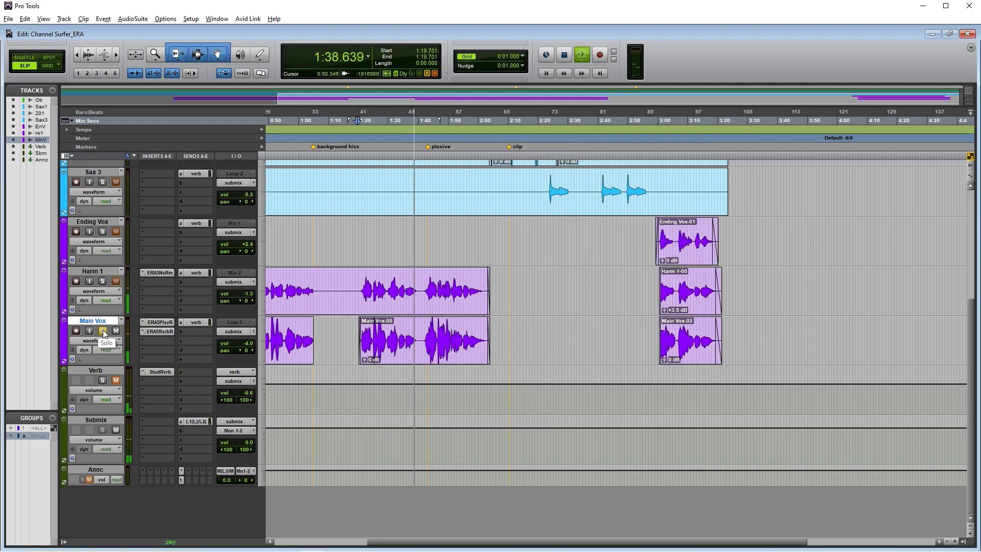
key("space")
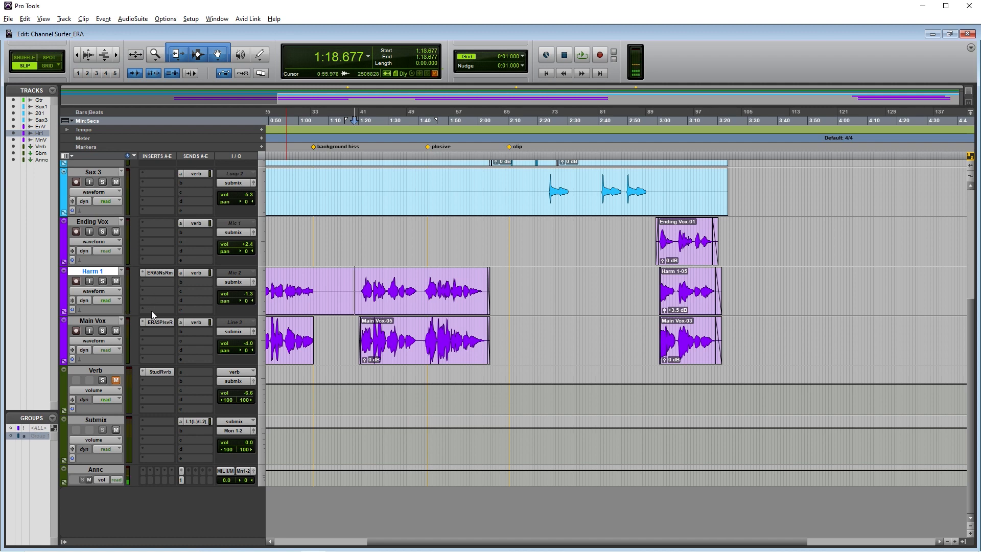
- Insert ERA 5 Voice Deepener on Harm 1 and play the track in solo from about 1:20.7 with the effect bypassed
left_click(160, 281)
mouse_move(173, 311)
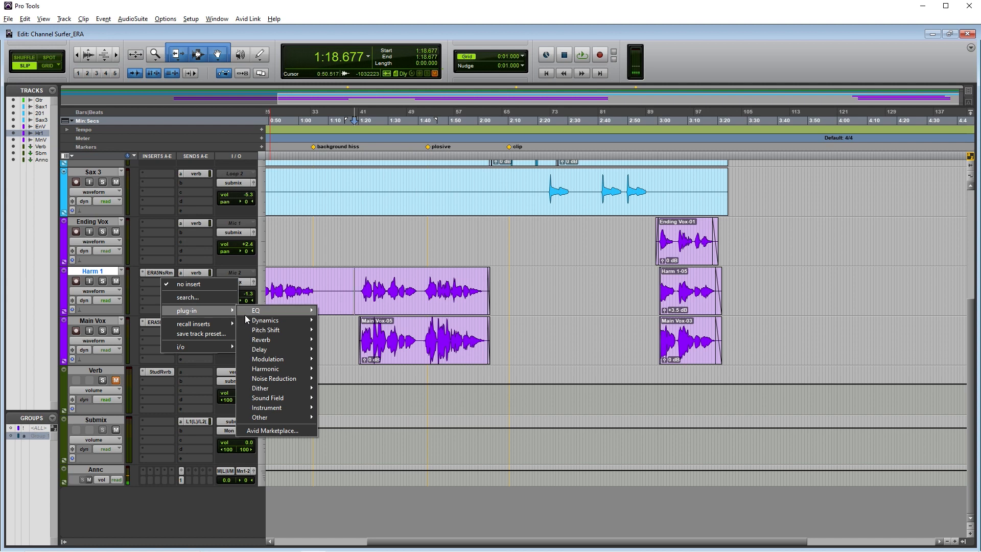
mouse_move(276, 379)
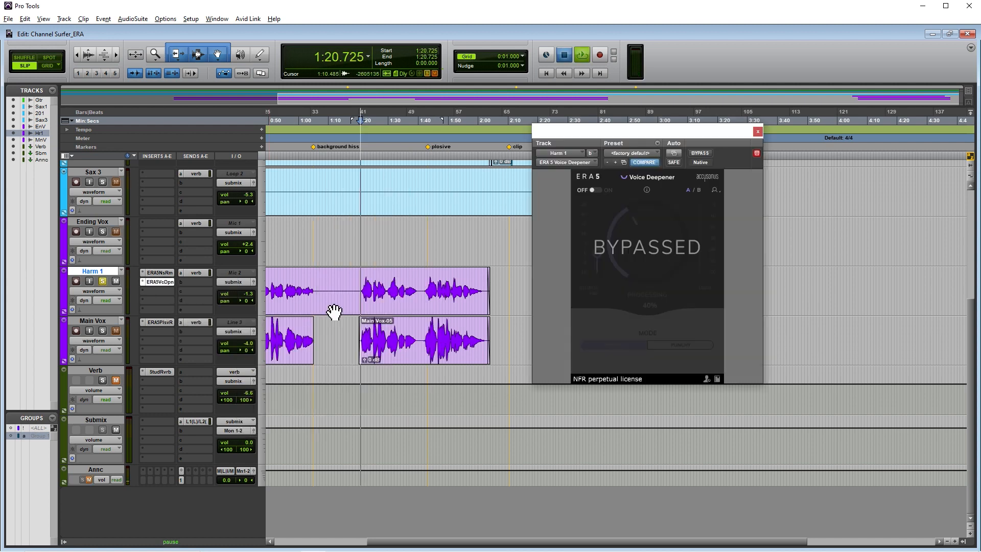
key("space")
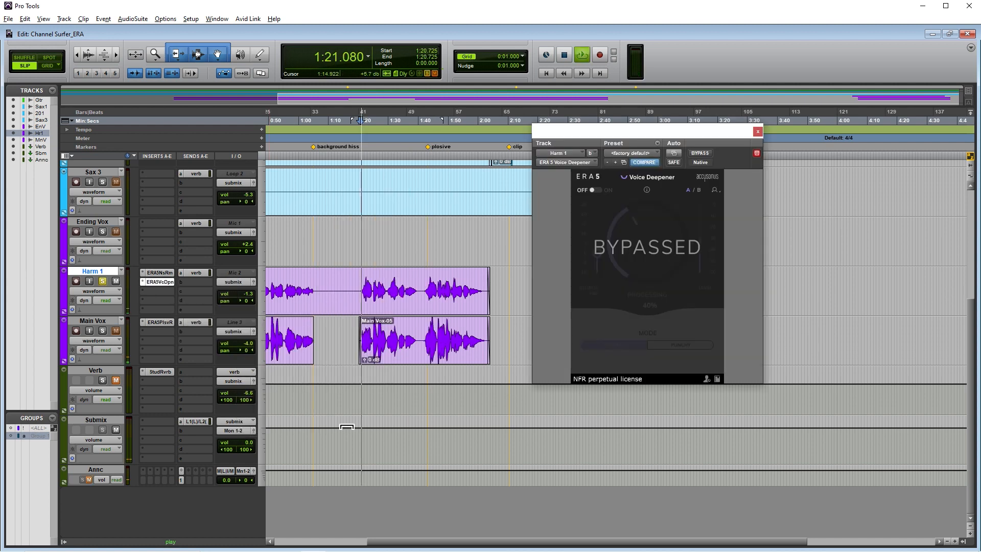
- Enable the Voice Deepener with 66% processing in Punchy mode, and compare Harm 1 with the effect off and on
left_click(596, 189)
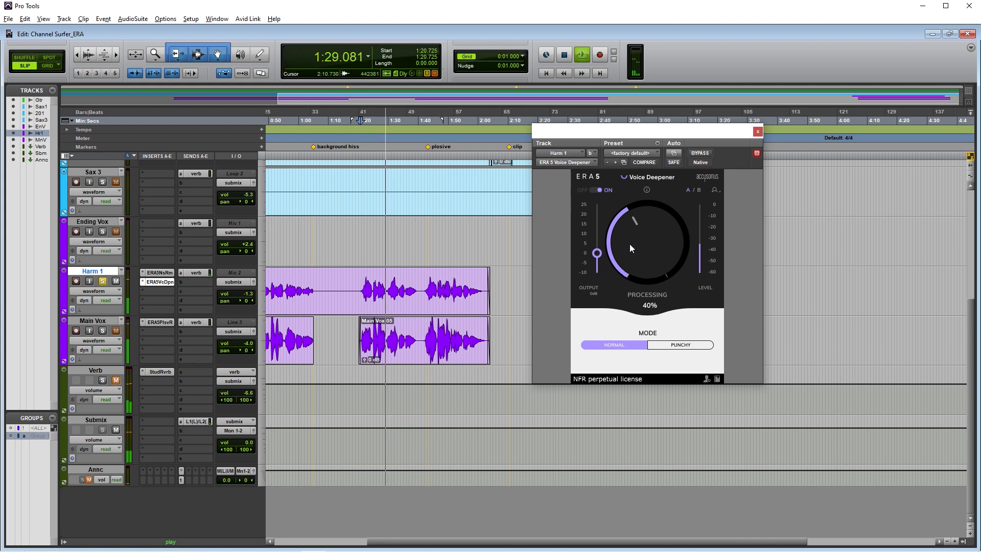
left_click_drag(627, 249, 627, 216)
left_click(670, 344)
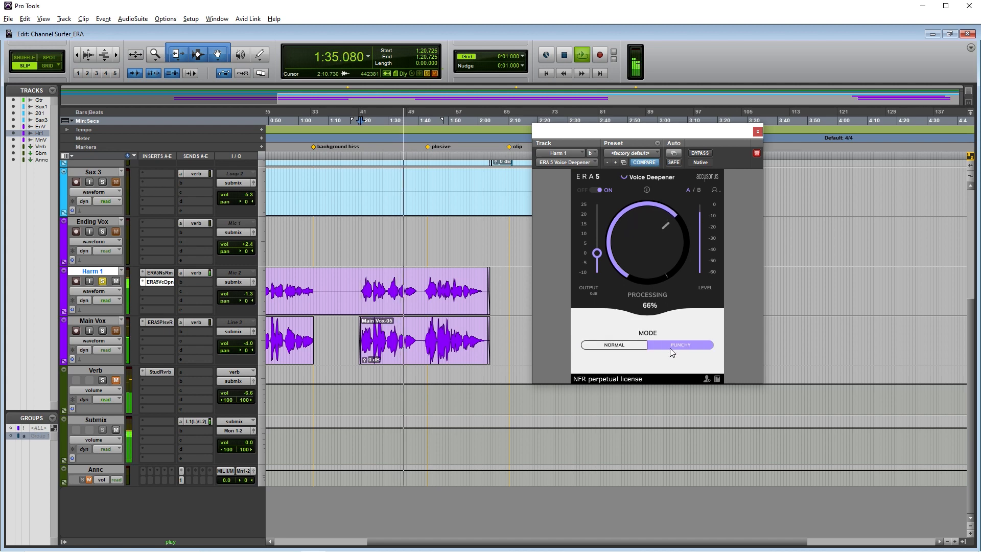
left_click(596, 189)
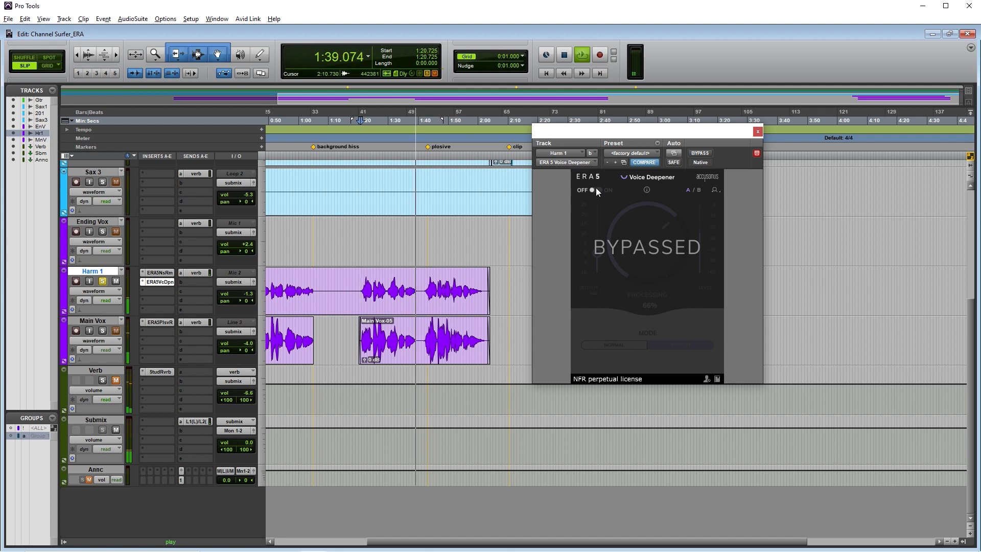
left_click(596, 189)
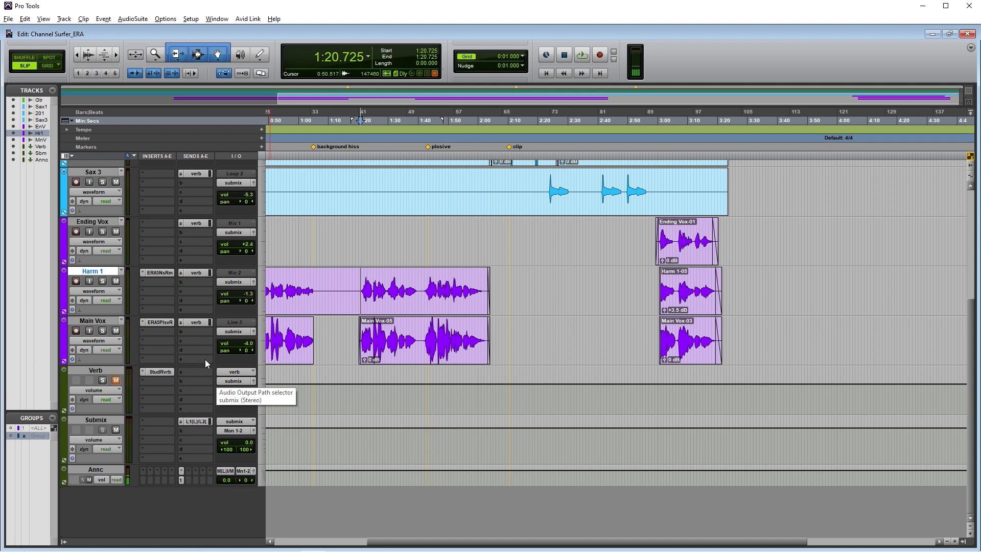
- Insert ERA 5 Voice AutoEQ on Harm 1, in the slot below the Noise Remover
key("ctrl+e")
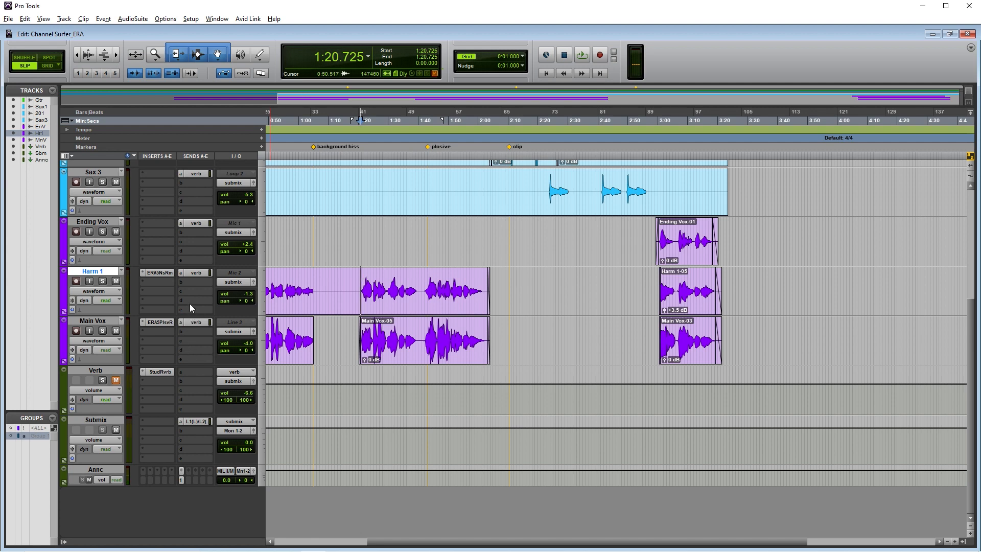
left_click(155, 282)
mouse_move(191, 313)
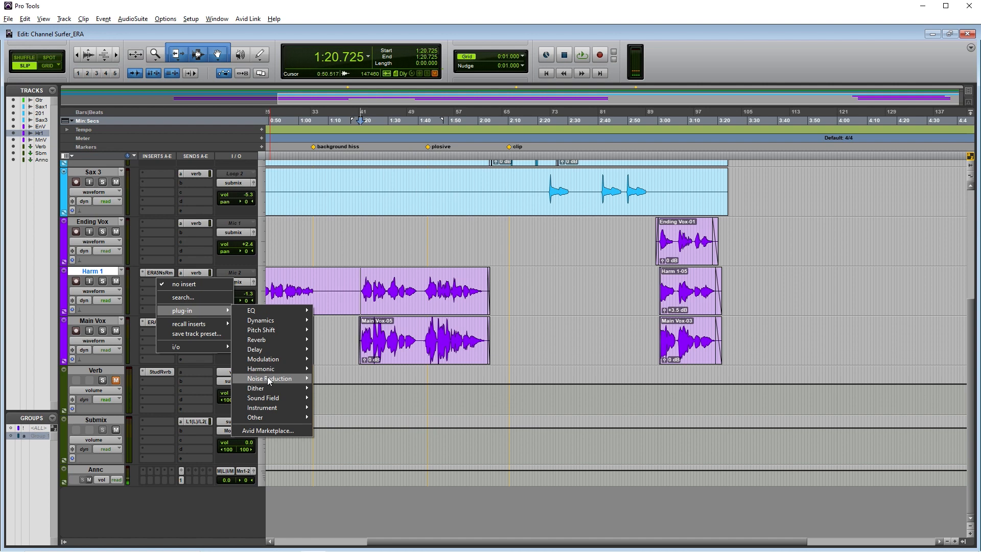
mouse_move(269, 379)
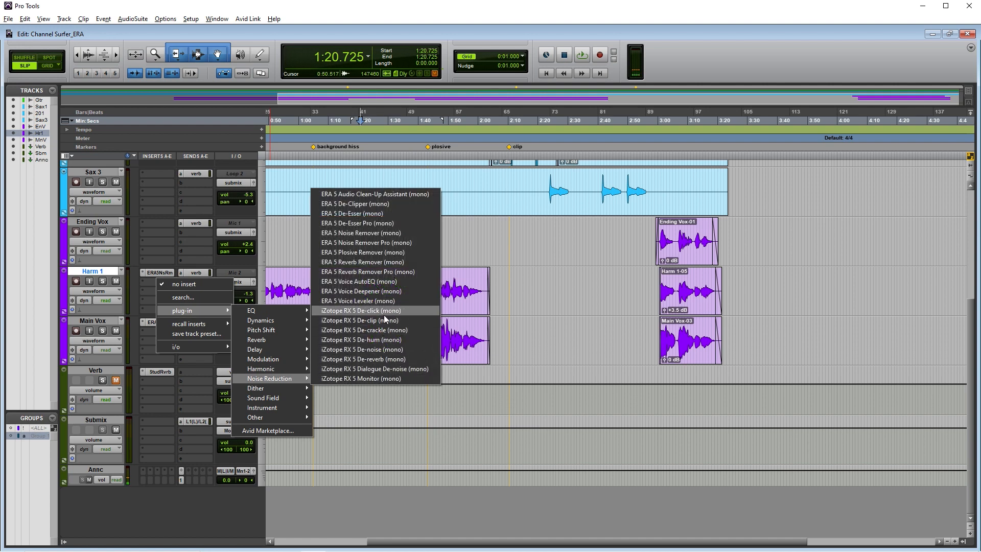
left_click(360, 281)
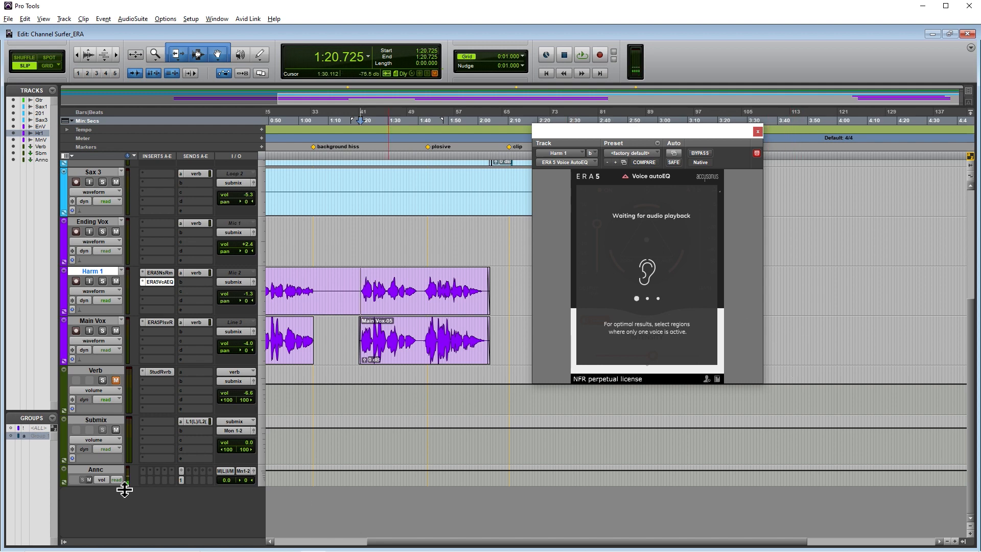
- Mute the Annc track, start playback and keep the Voice AutoEQ windows of Harm 1 and Main Vox open side by side
left_click(89, 480)
key("space")
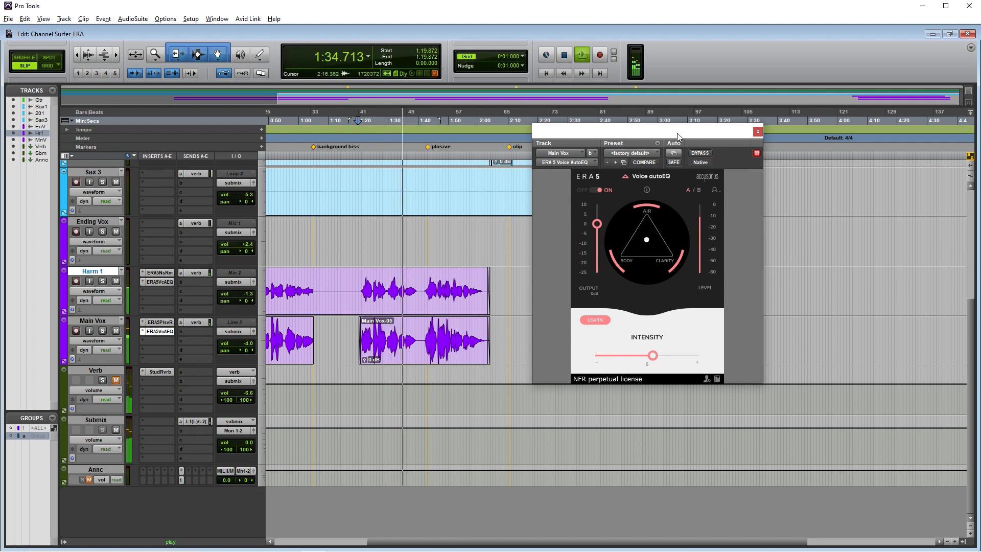
left_click_drag(678, 136, 873, 139)
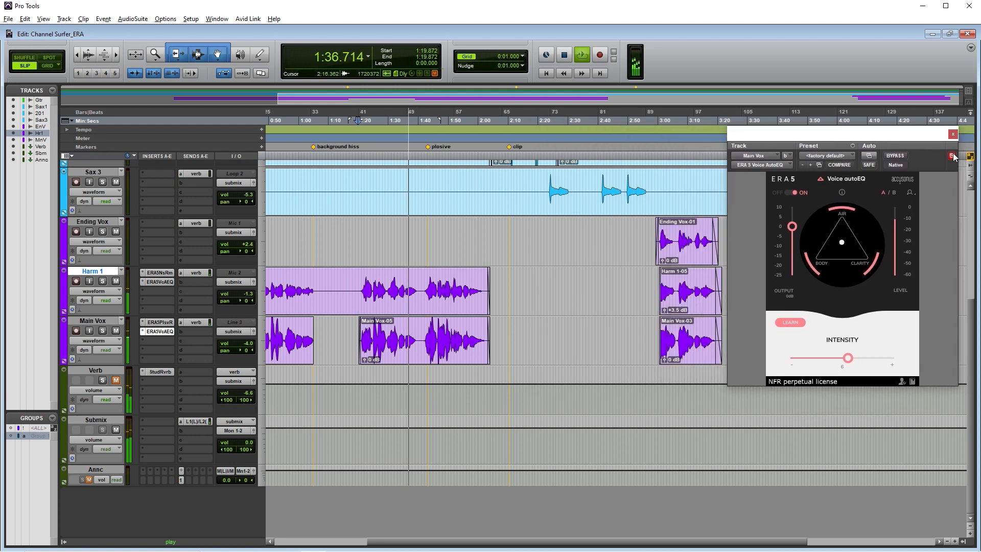
left_click(166, 282)
left_click_drag(801, 131, 567, 135)
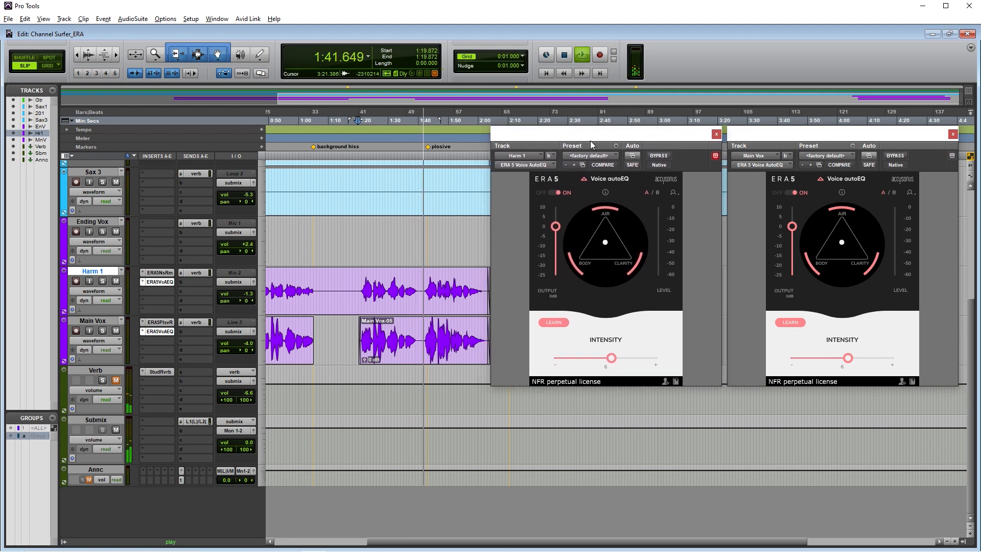
left_click(715, 157)
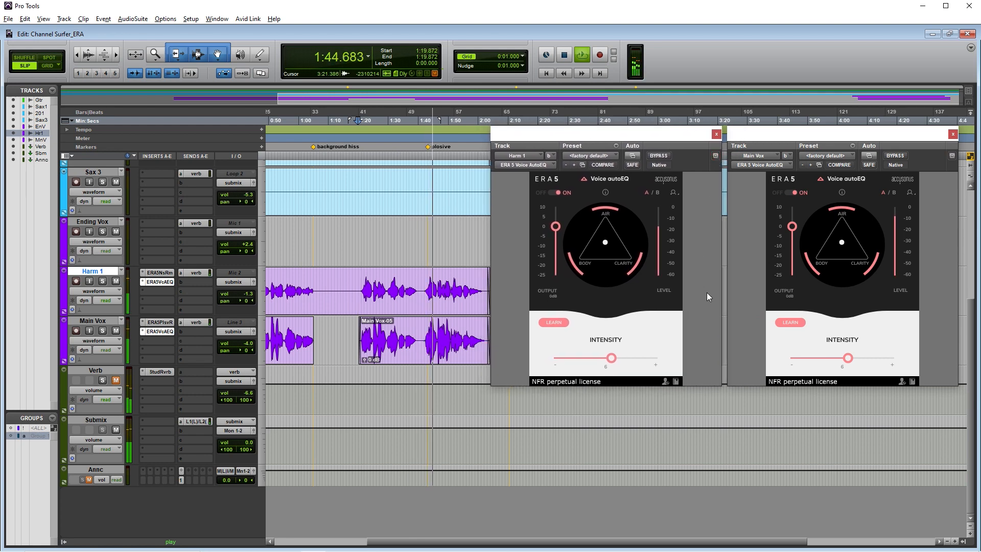
- Compare the vocals with both Voice AutoEQ plug-ins off and back on, and stop playback
left_click(556, 192)
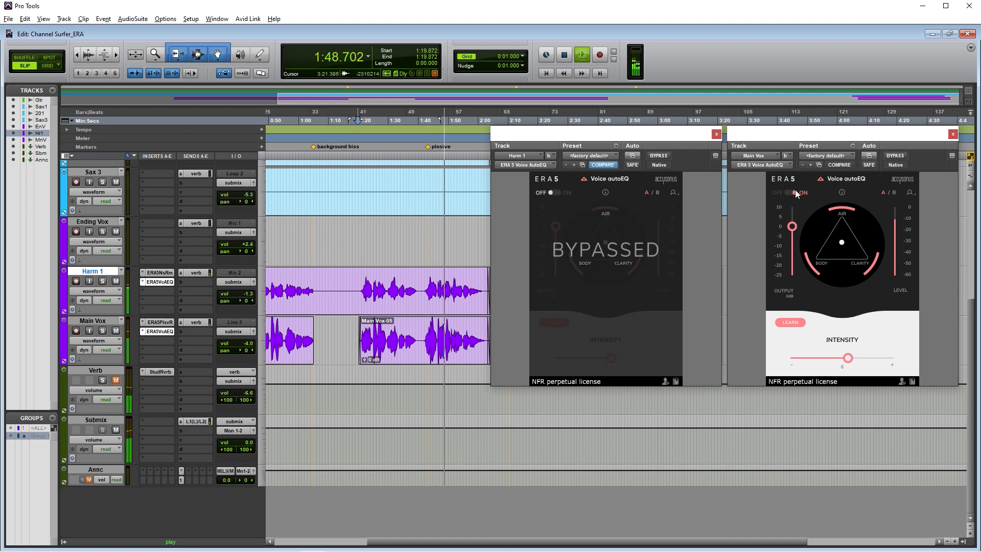
left_click(789, 194)
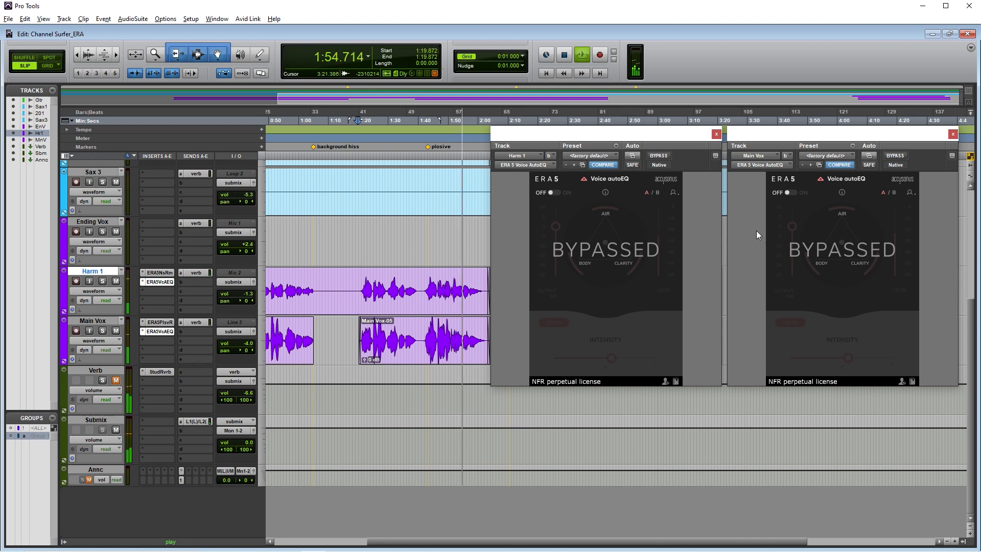
left_click(787, 193)
left_click(551, 192)
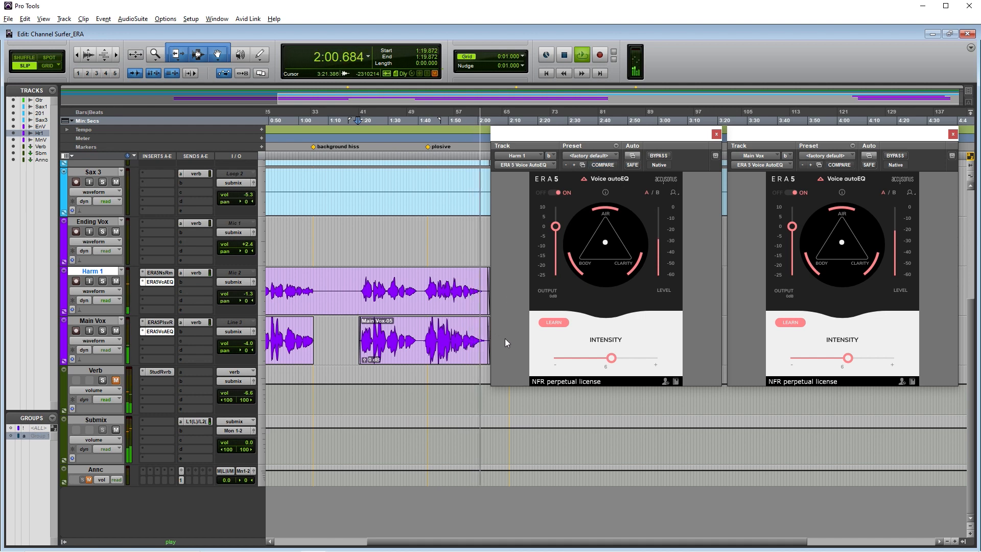
key("space")
- Nudge Harm 1's Voice AutoEQ tone point near the centre and play Main Vox in solo from about 1:19.4
left_click(361, 338)
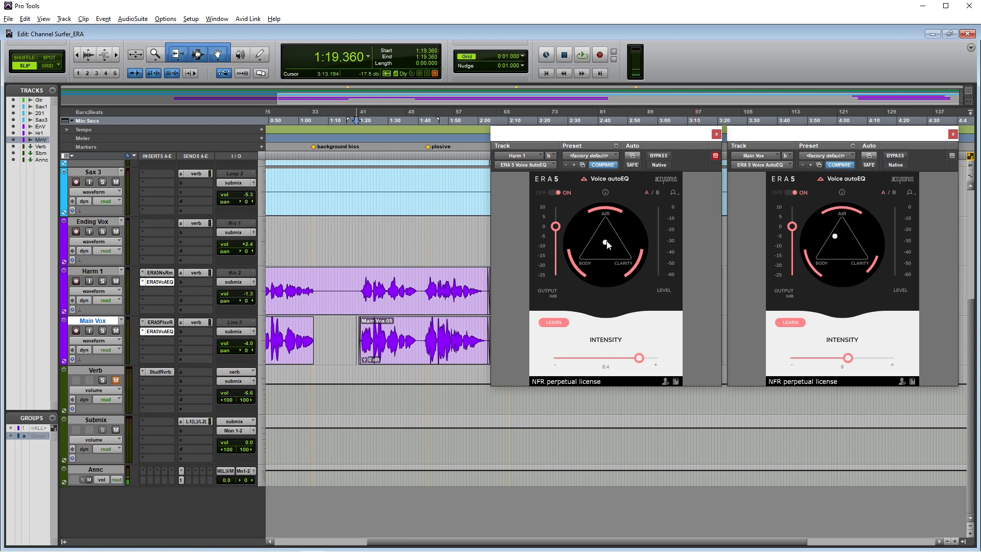
mouse_move(607, 245)
left_mouse_down()
mouse_move(594, 258)
mouse_move(603, 230)
mouse_move(622, 251)
mouse_move(613, 242)
mouse_move(606, 248)
left_mouse_up()
left_click(102, 331)
key("space")
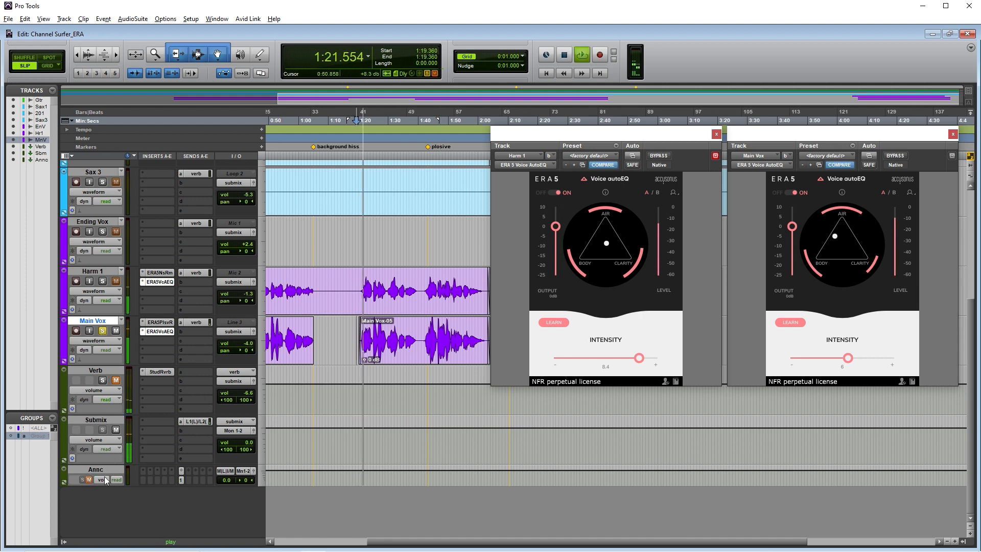
- Audition Main Vox's Voice AutoEQ between Air and Clarity at 9.5 intensity, recentre the tone point, lower the intensity and stop playback
left_click_drag(836, 242, 873, 211)
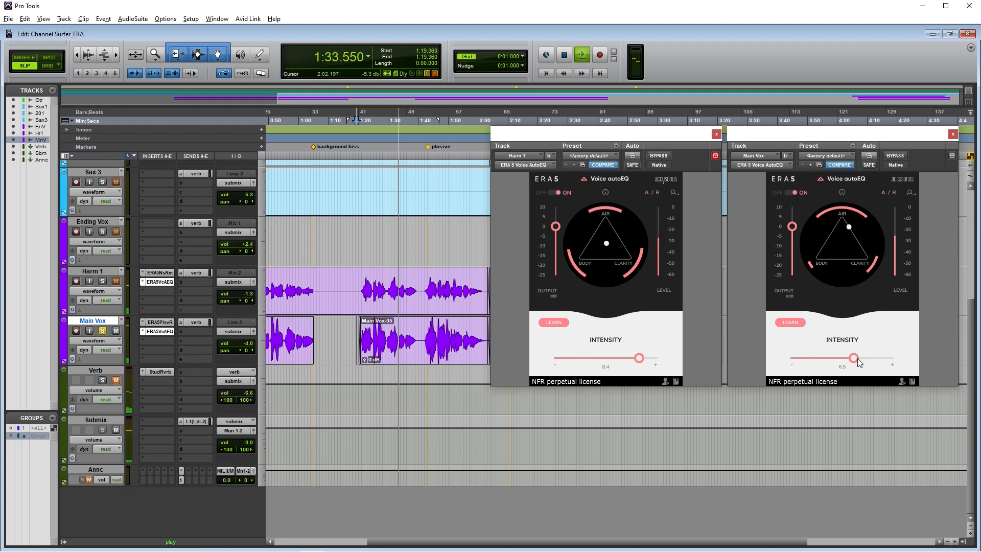
left_click_drag(848, 358, 889, 358)
mouse_move(848, 227)
left_mouse_down()
mouse_move(857, 250)
mouse_move(810, 266)
mouse_move(840, 229)
mouse_move(850, 252)
mouse_move(842, 244)
left_mouse_up()
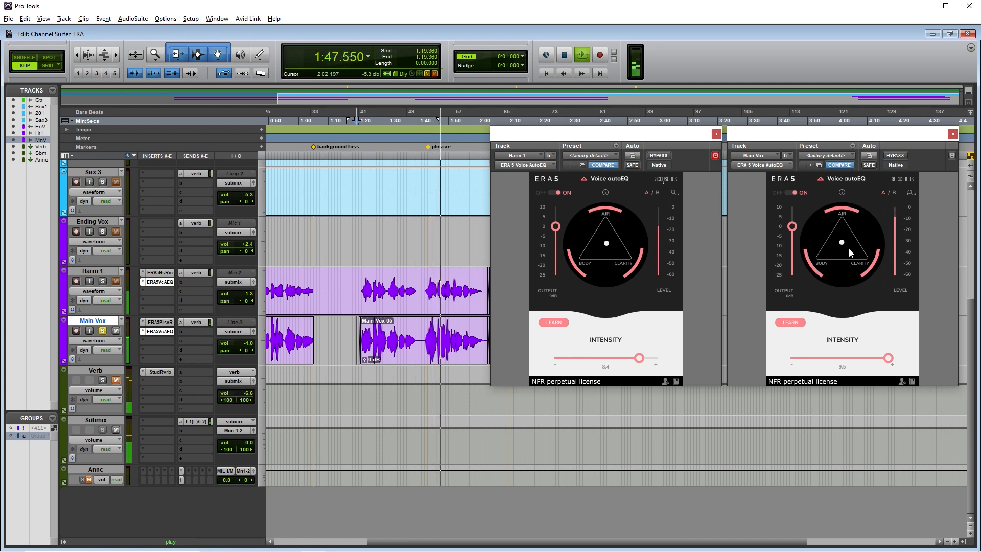
left_click_drag(889, 359, 862, 367)
key("space")
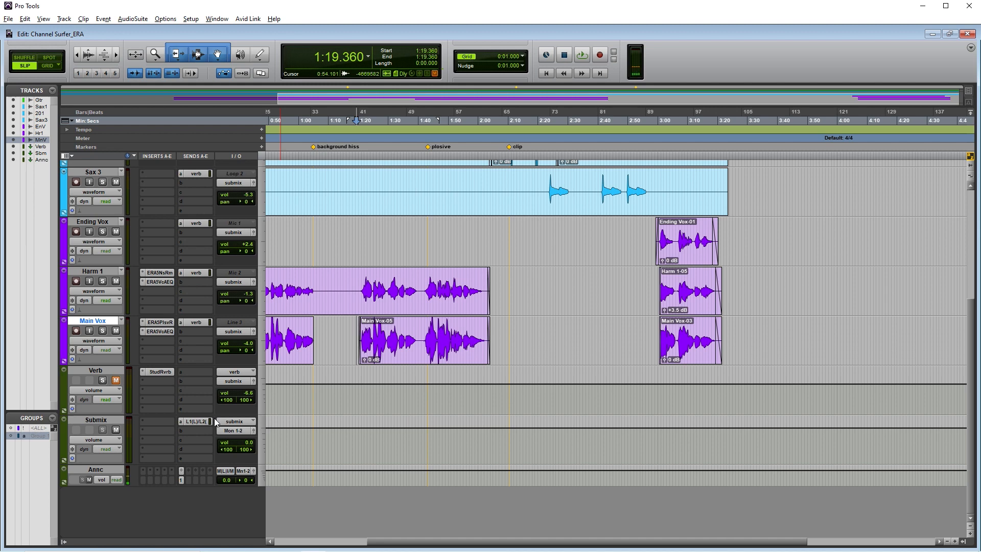
- Insert ERA 5 Voice Leveler on Main Vox below the Voice AutoEQ and move its window lower in the session
left_click(164, 341)
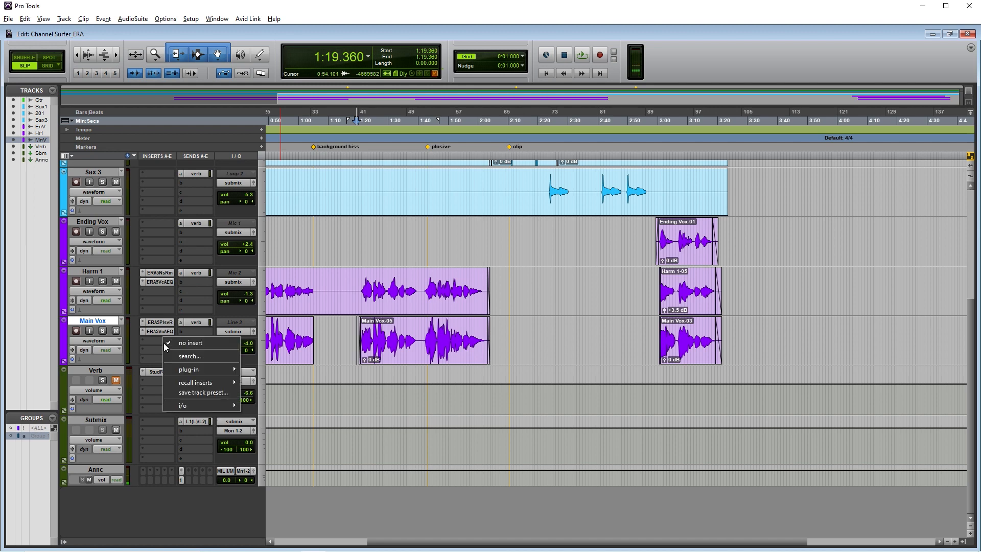
mouse_move(175, 369)
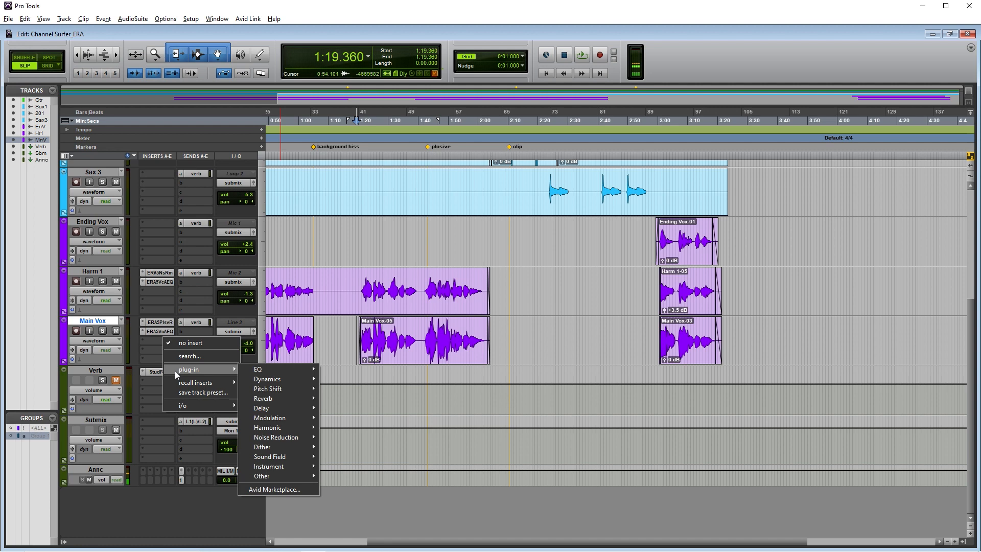
mouse_move(281, 377)
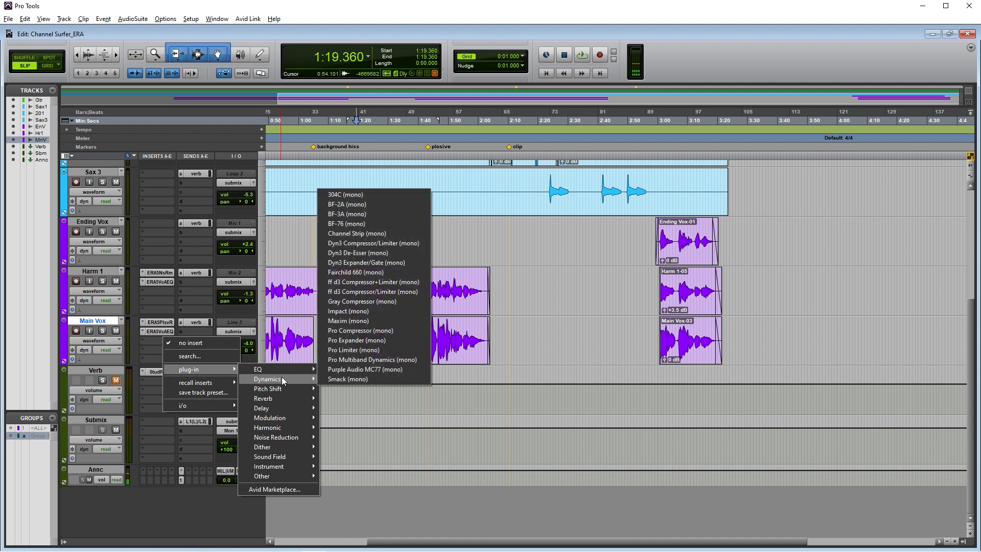
mouse_move(292, 440)
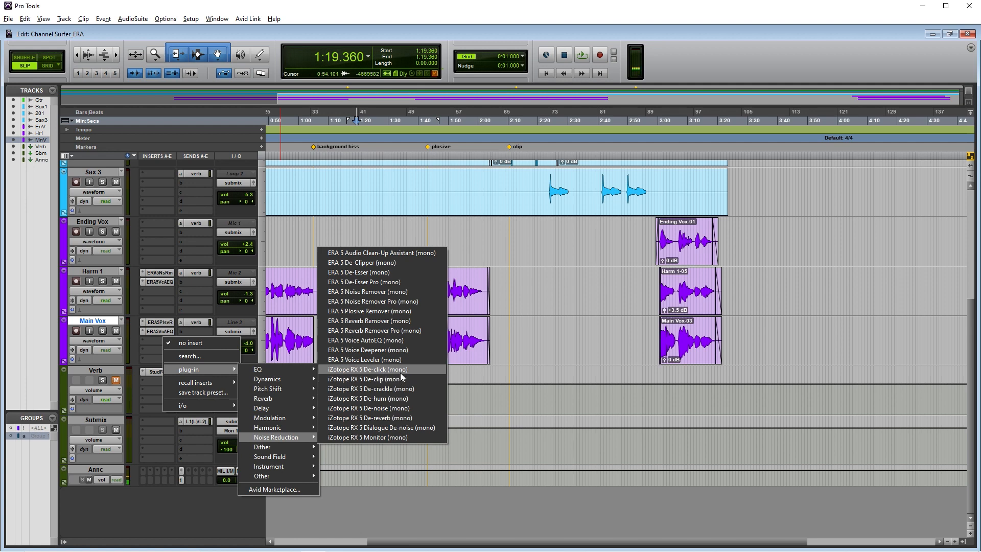
left_click(375, 360)
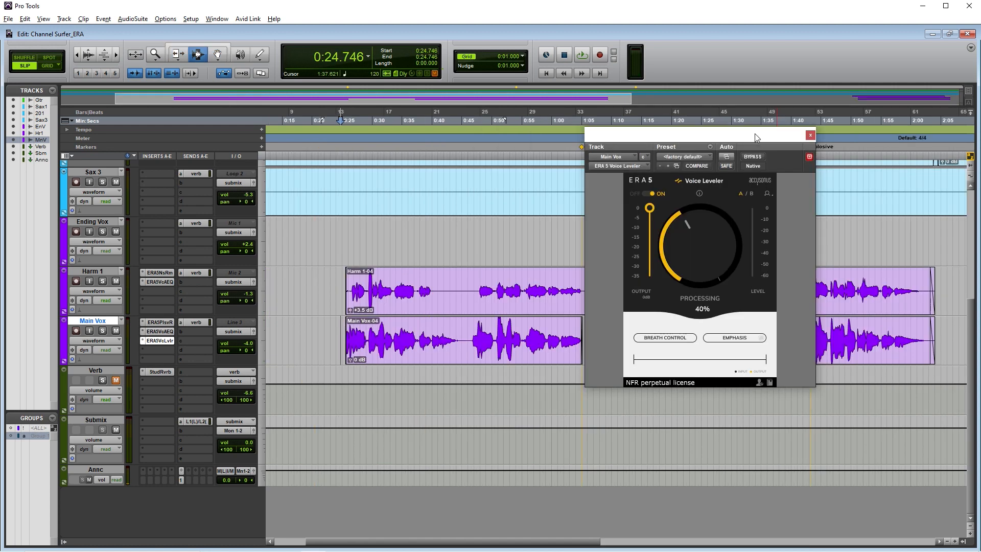
left_click_drag(756, 136, 777, 230)
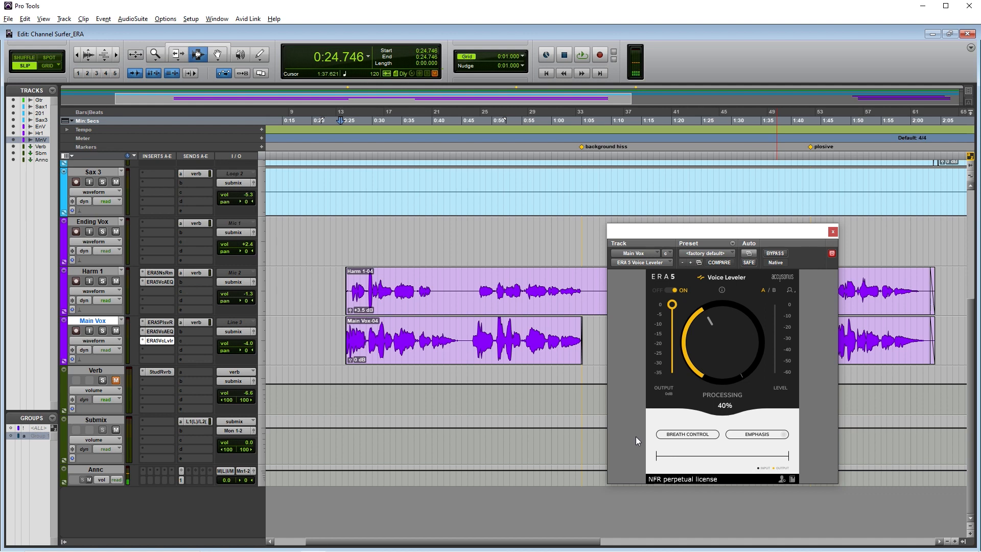
- Audition the vocals from about 0:25.3 with the Voice Leveler's Emphasis on and Annc muted, and turn Emphasis back off
left_click(775, 436)
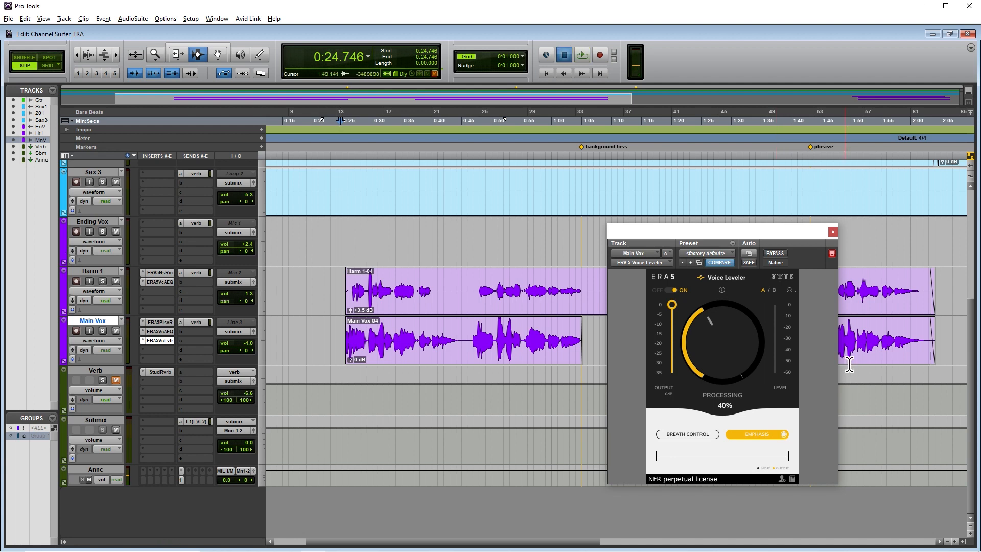
left_click(346, 337)
key("space")
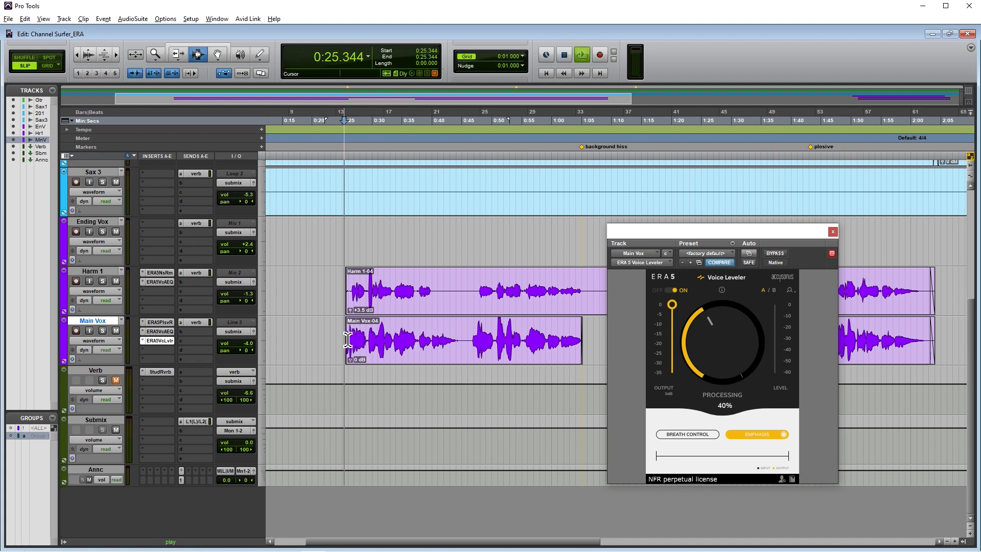
left_click(89, 480)
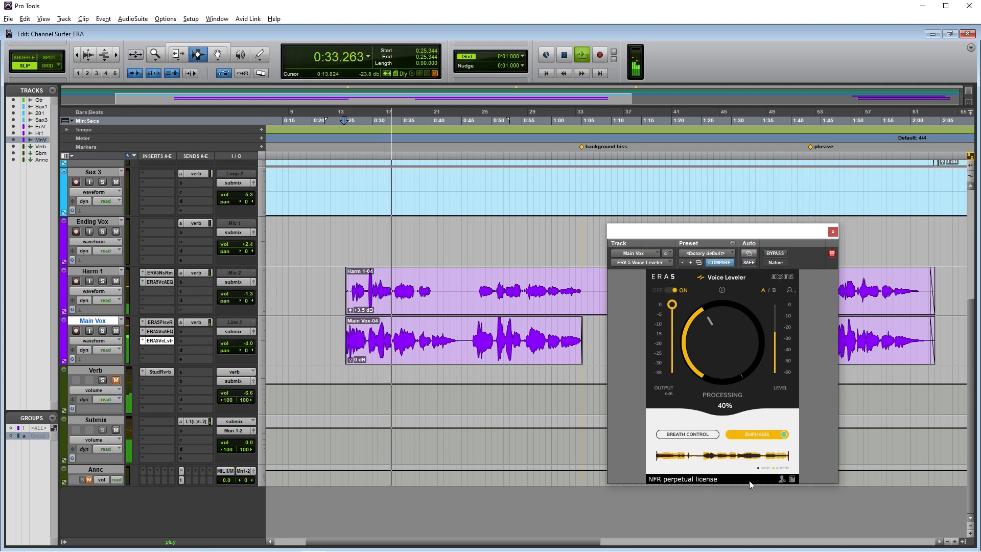
key("space")
left_click(775, 433)
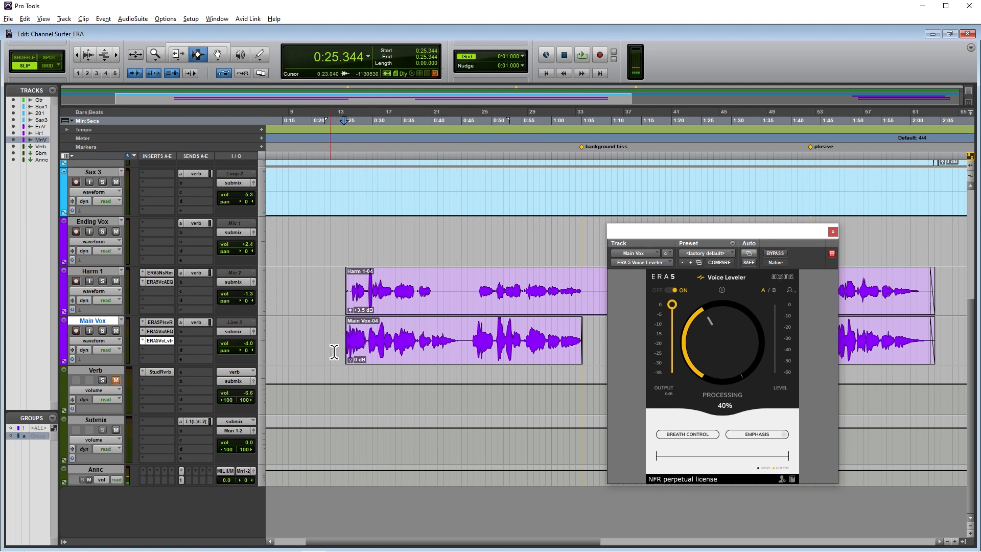
- Play Main Vox in solo, setting the Voice Leveler to 69% processing with its output lowered to about -8 dB
key("space")
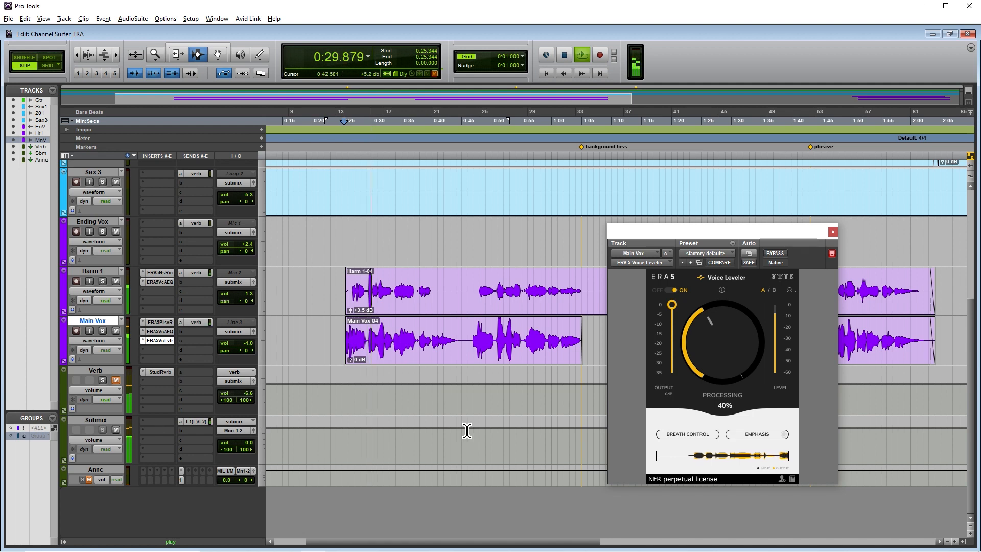
left_click(102, 331)
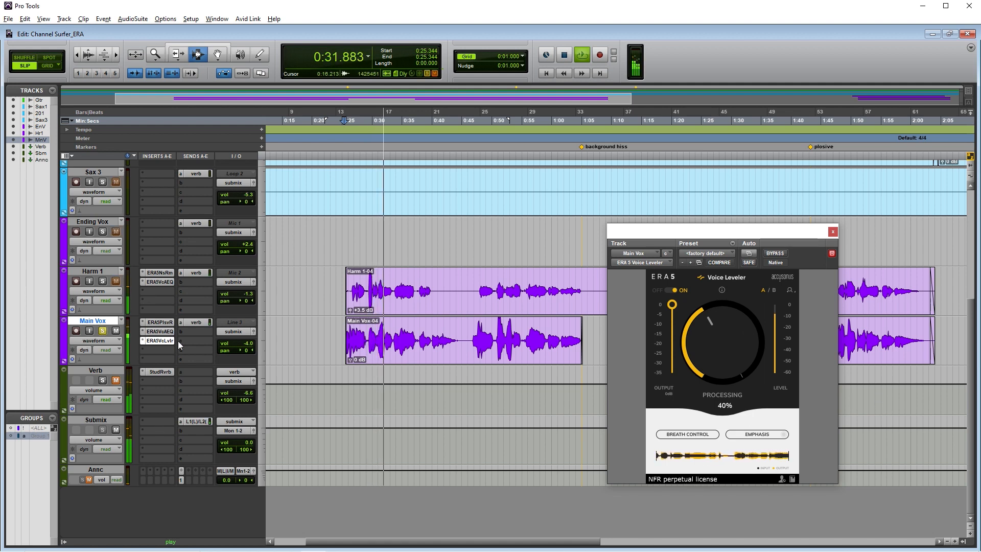
left_click_drag(719, 348, 672, 323)
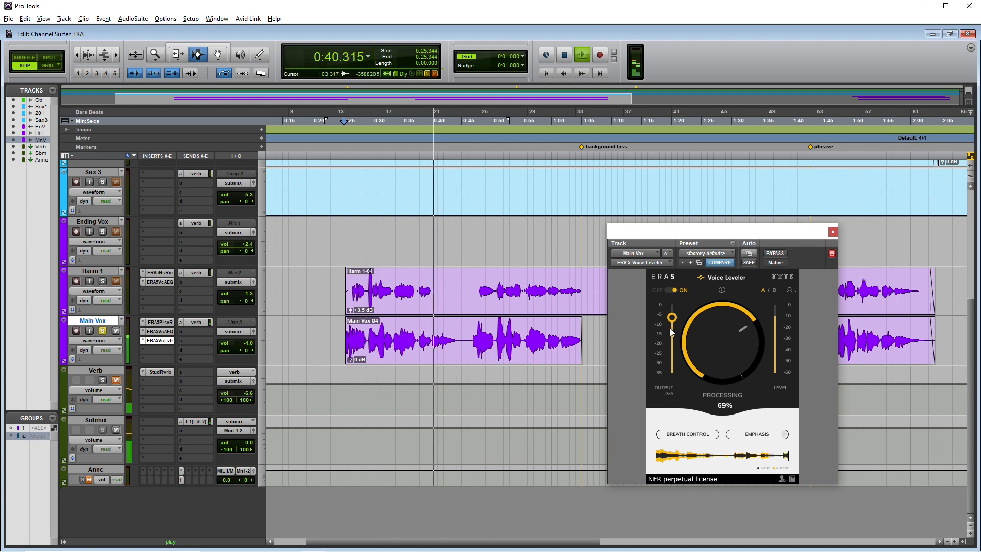
- Compare Main Vox from about 0:25.3 with the Voice Leveler bypassed and enabled, and adjust its processing to about 71%
left_click(670, 289)
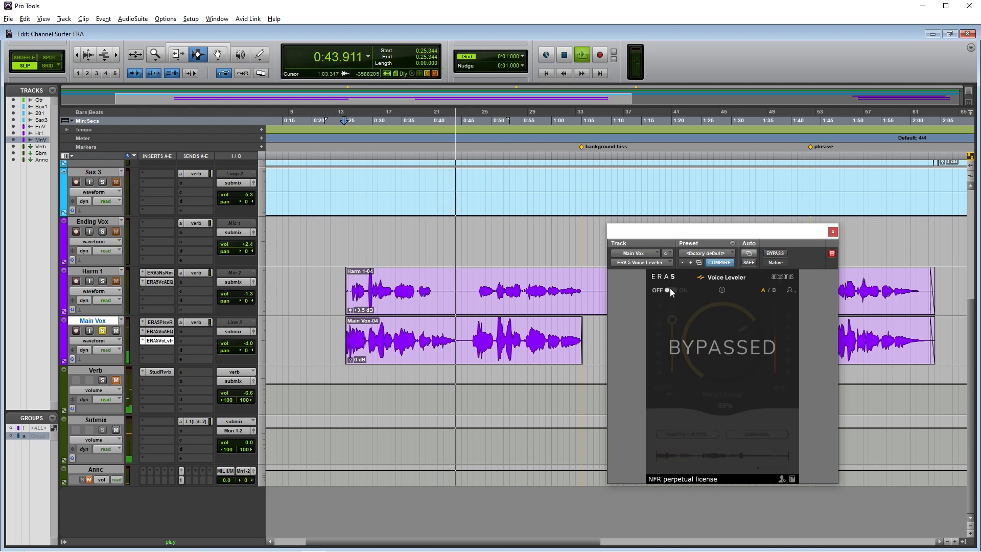
key("space")
key("space")
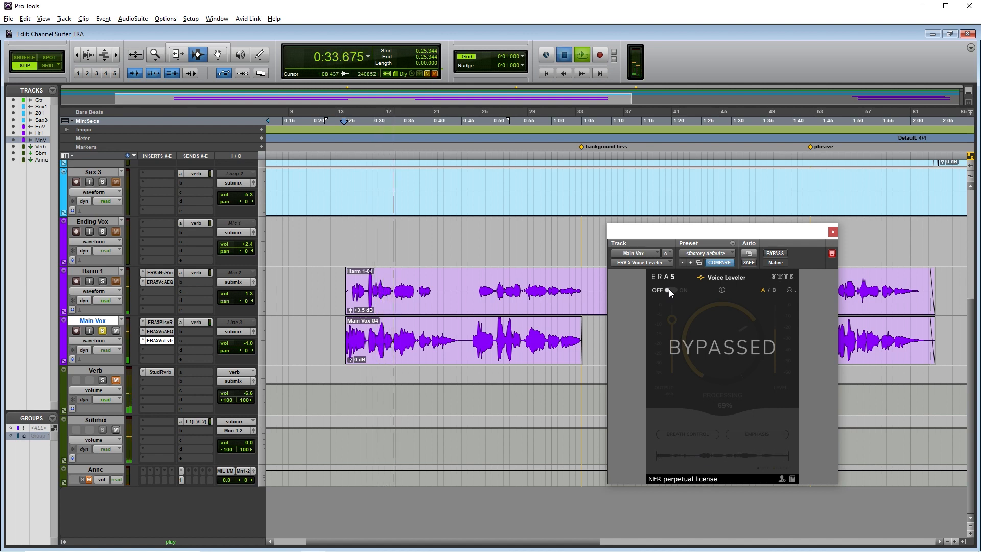
left_click(669, 290)
key("space")
key("space")
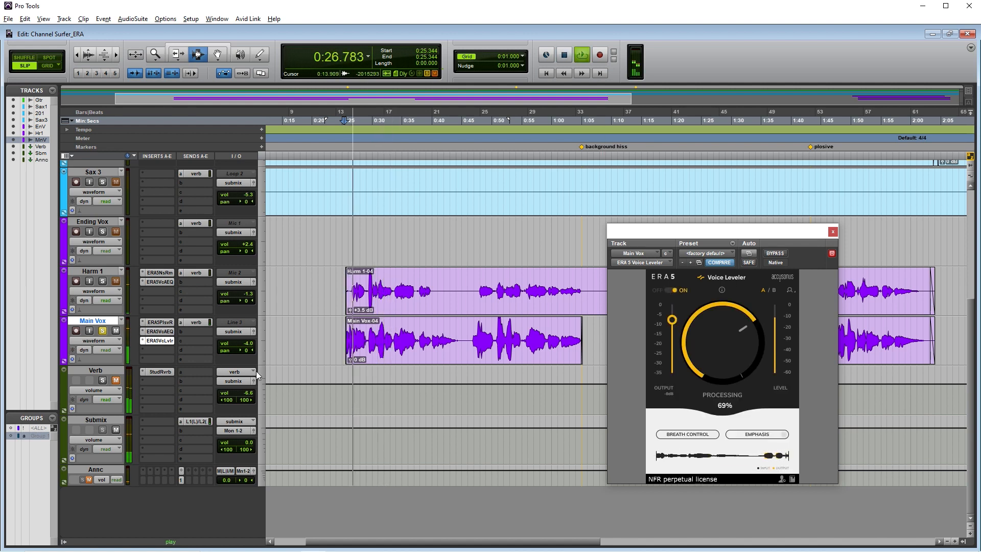
left_click_drag(709, 354, 709, 351)
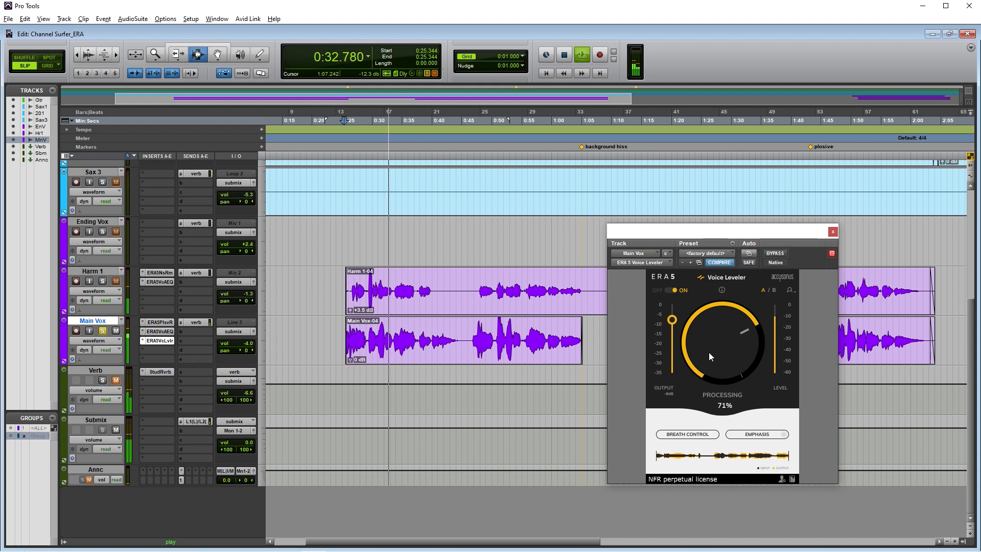
left_click_drag(709, 352, 706, 346)
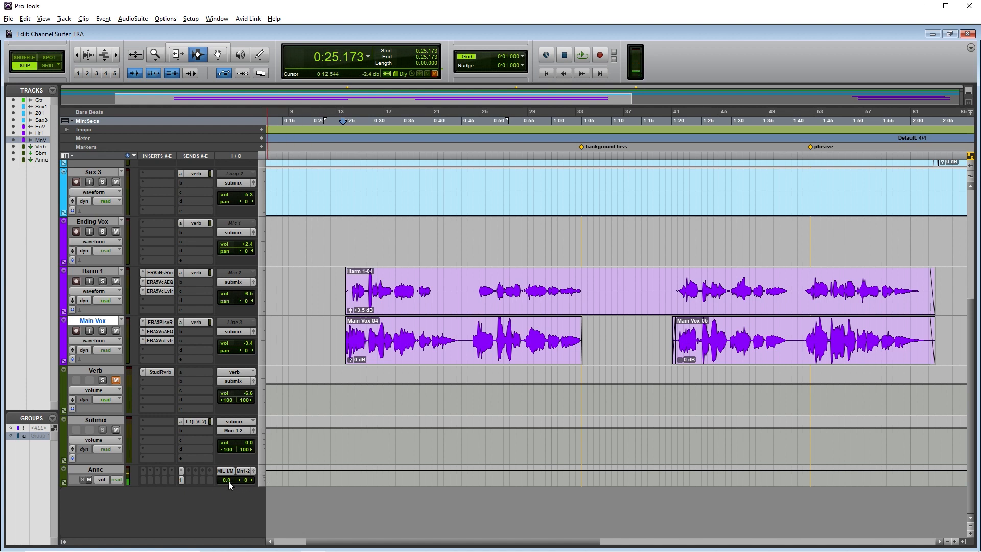
- Insert the ERA 5 De-Esser on Main Vox below the Voice Leveler and move its window higher in the session
left_click(161, 350)
mouse_move(178, 379)
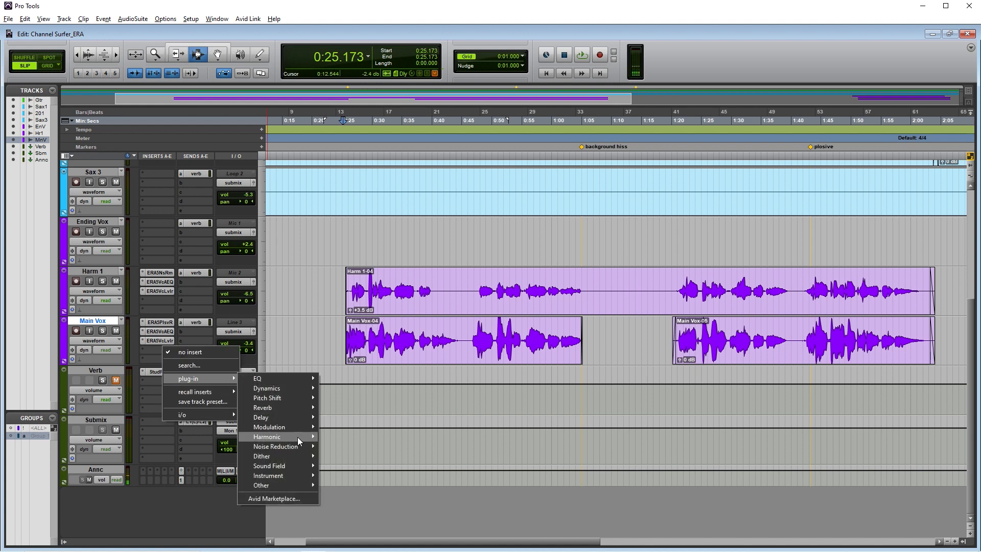
mouse_move(295, 449)
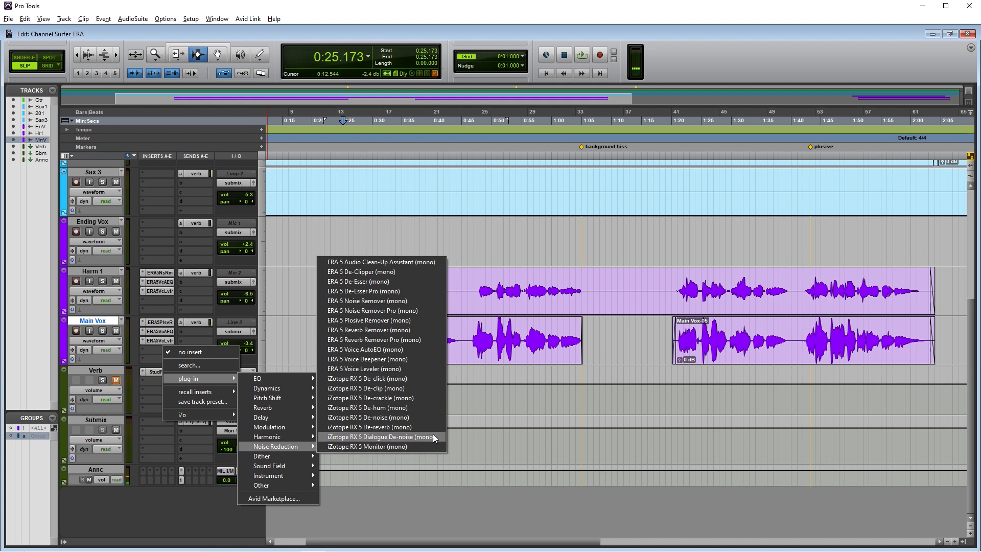
left_click(370, 282)
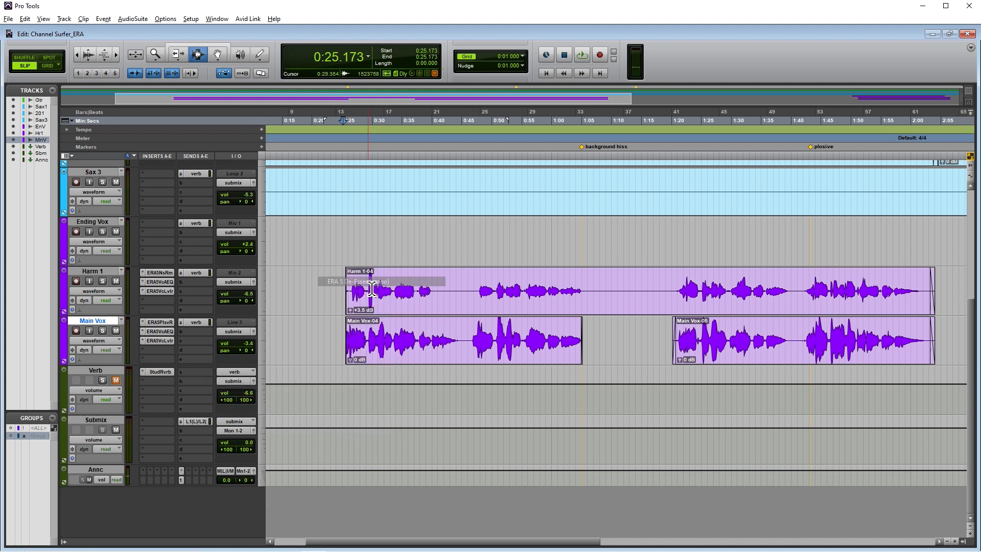
left_click_drag(704, 231, 645, 198)
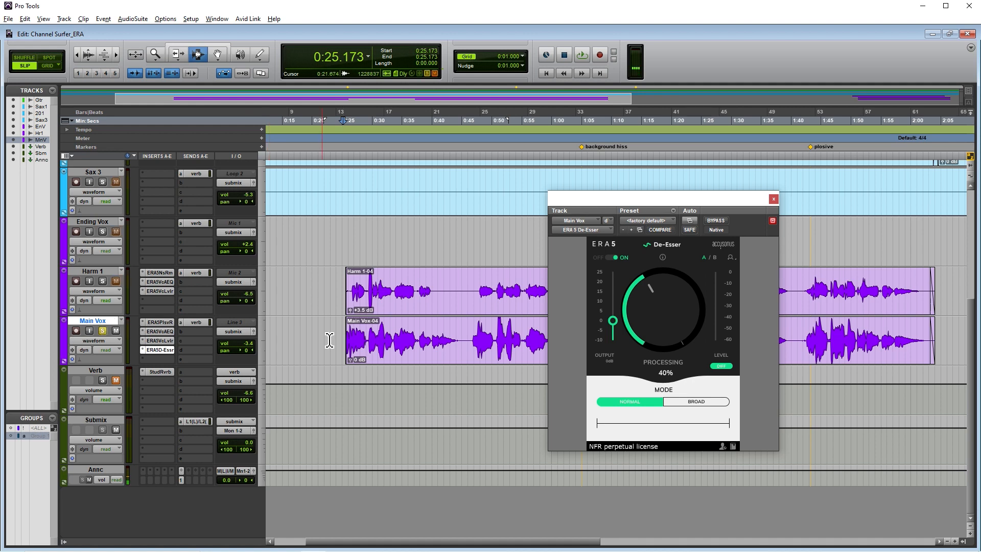
- Play Main Vox in solo with the De-Esser's Diff listening on and raise its processing to about 79%
key("space")
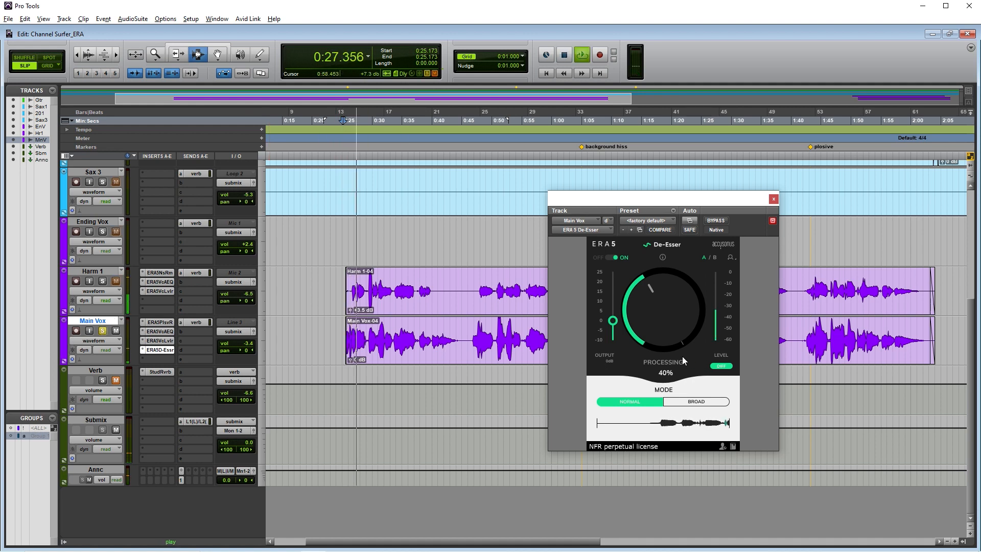
left_click(690, 316)
key("space")
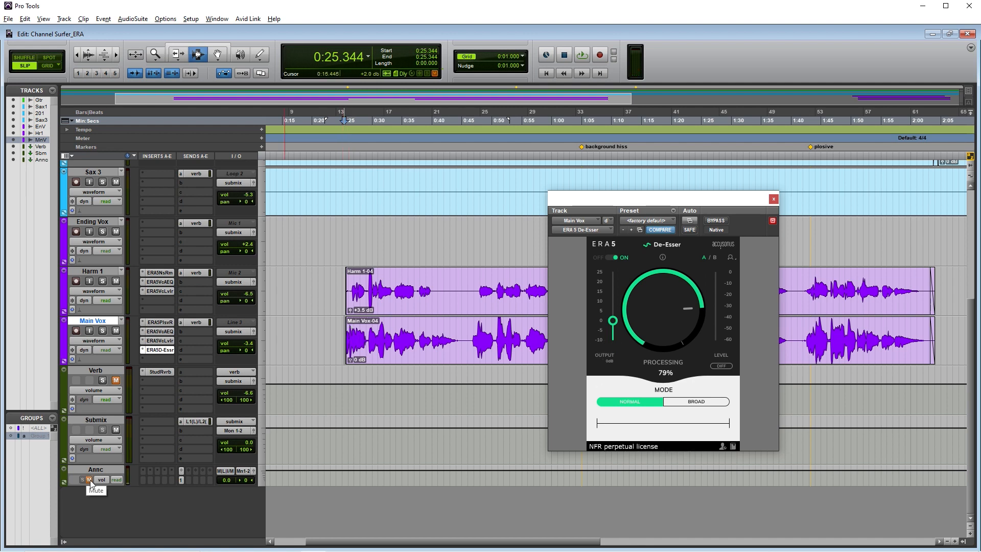
- Play the vocals from about 0:25.3, lower the De-Esser's processing to about 77% and solo Main Vox
key("space")
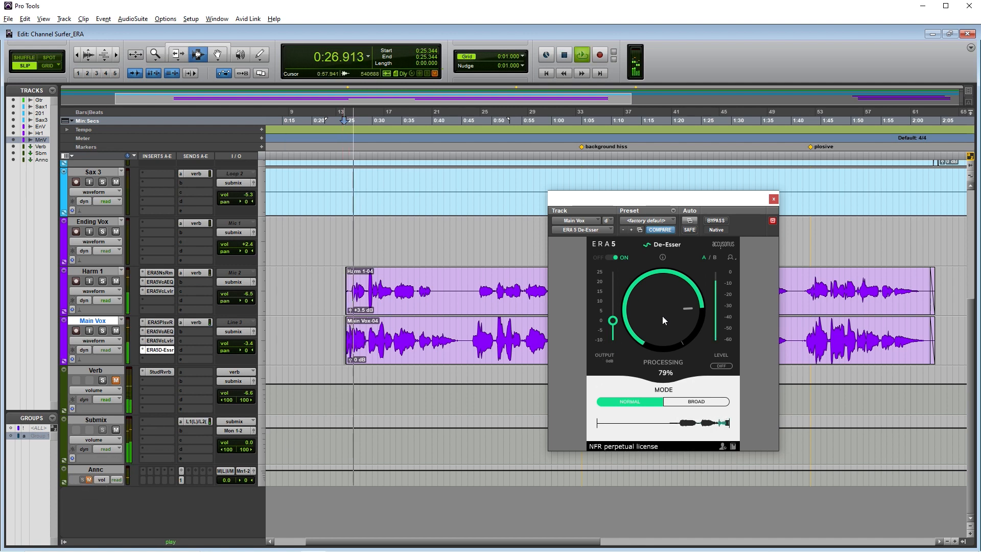
left_click_drag(647, 317, 650, 308)
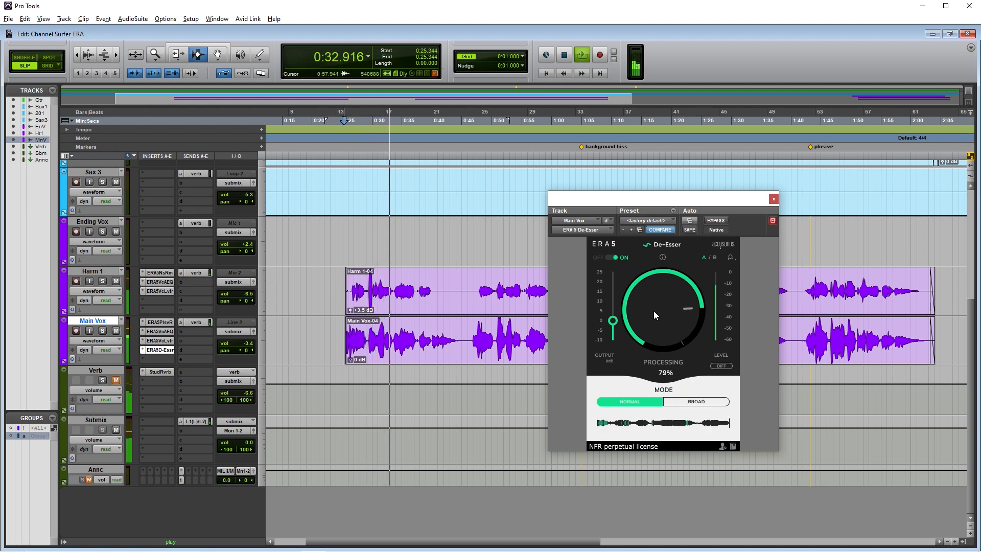
left_click_drag(642, 305, 643, 307)
left_click(102, 332)
- Compare the De-Esser's Broad mode with Normal, keep Normal and fine-tune the processing to 77%
left_click(706, 402)
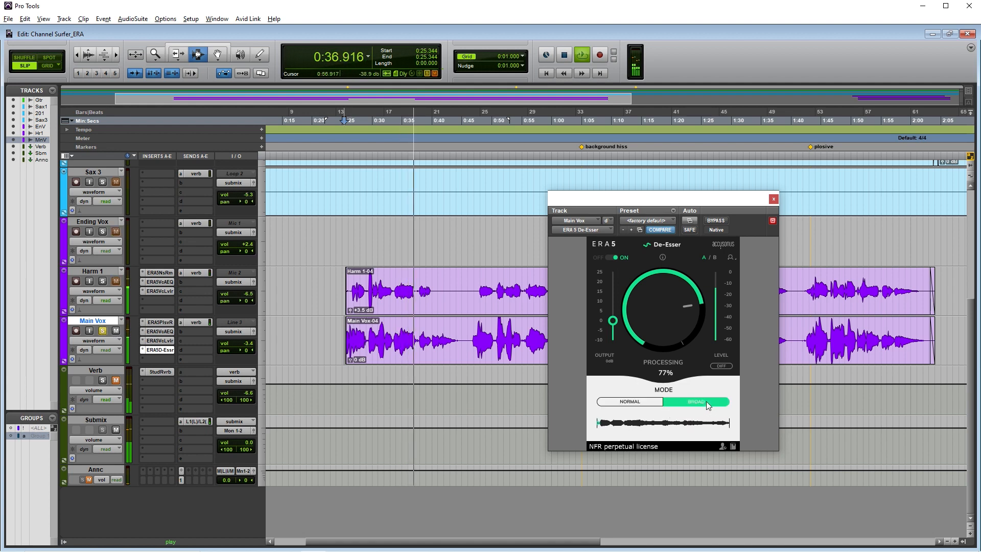
left_click(629, 402)
left_click_drag(639, 318, 639, 322)
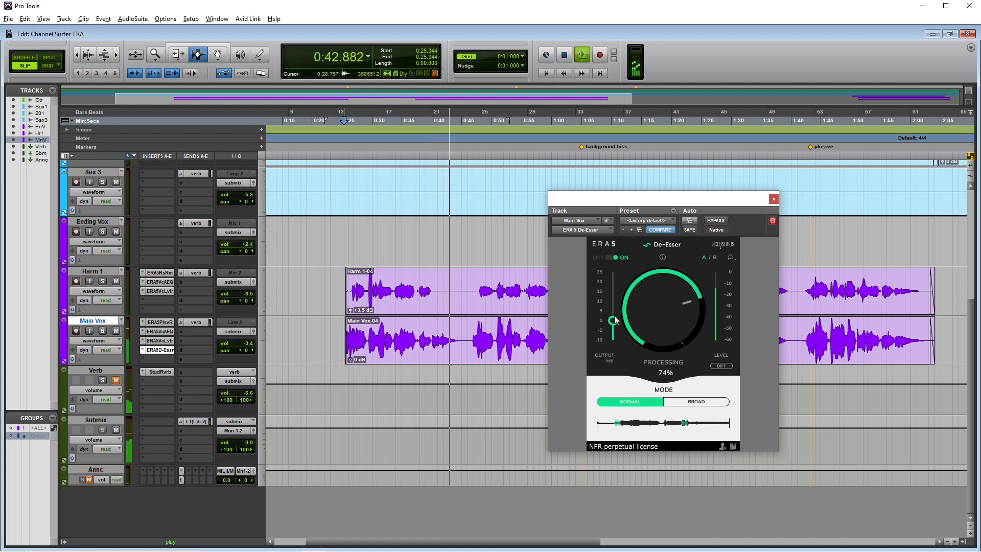
left_click_drag(657, 318, 657, 315)
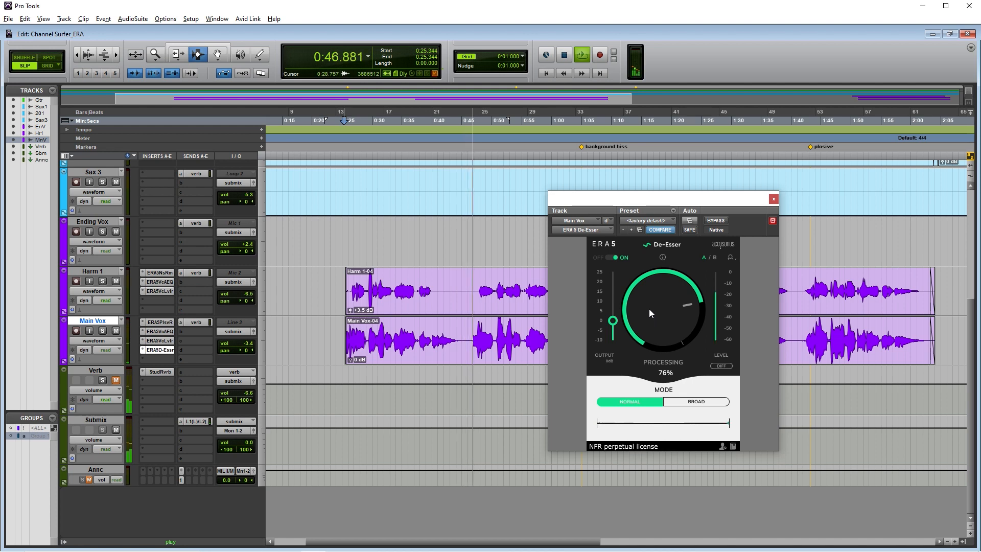
left_click_drag(649, 309, 649, 307)
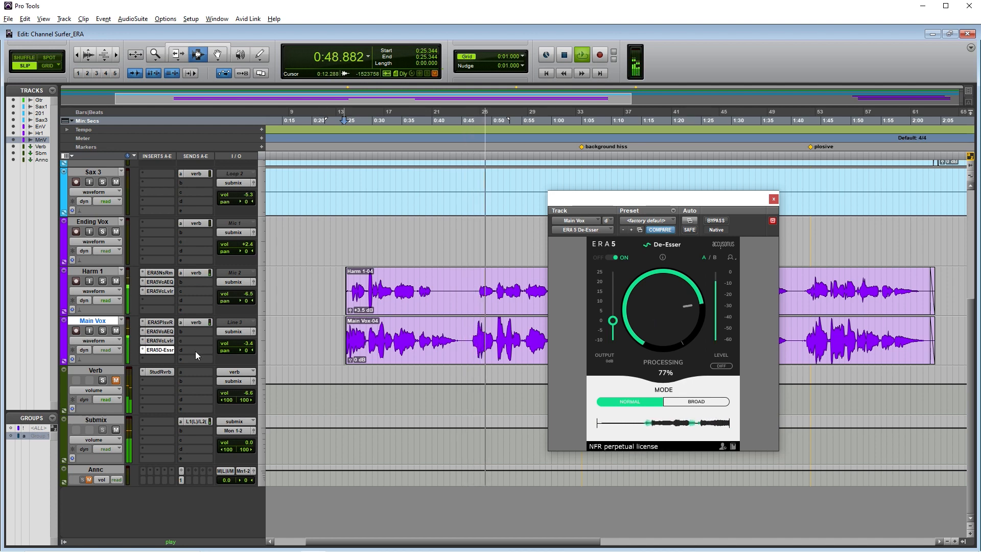
- Move the De-Esser insert on Main Vox up to directly below the Plosive Remover
left_click_drag(164, 350, 159, 300)
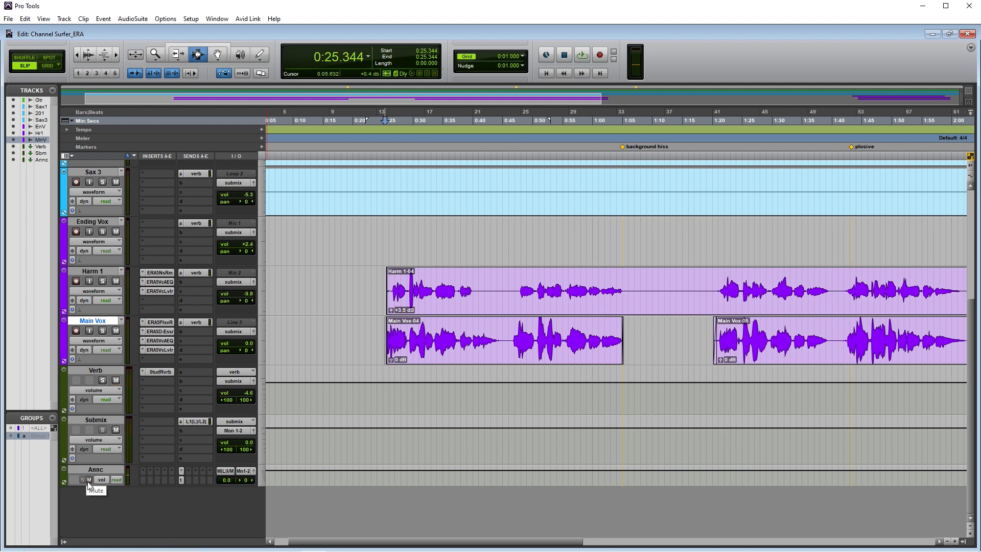
- Play the vocals from about 0:25.3 while bypassing Main Vox's Voice Leveler, Voice AutoEQ, De-Esser and Plosive Remover one after another
key("space")
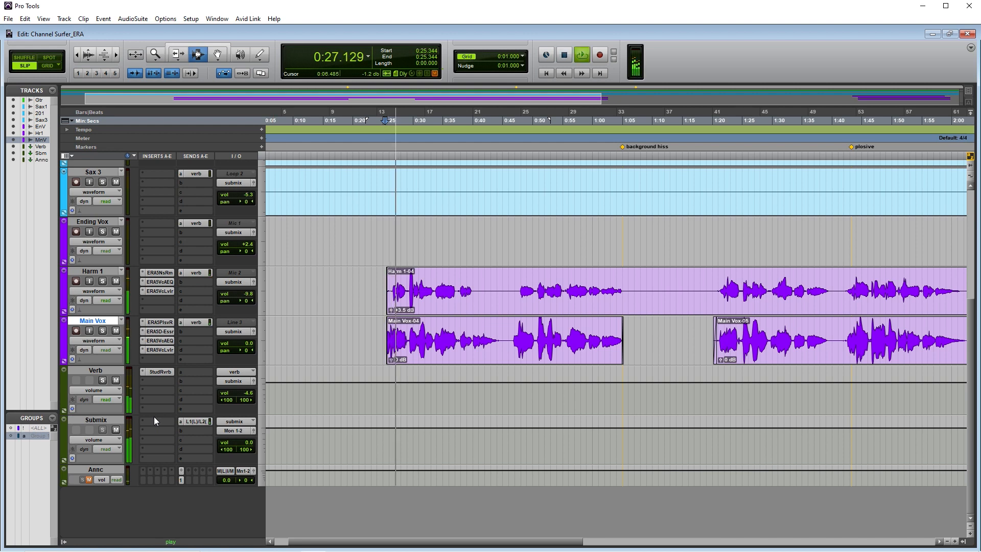
left_click(160, 348, "ctrl")
left_click(160, 341, "ctrl")
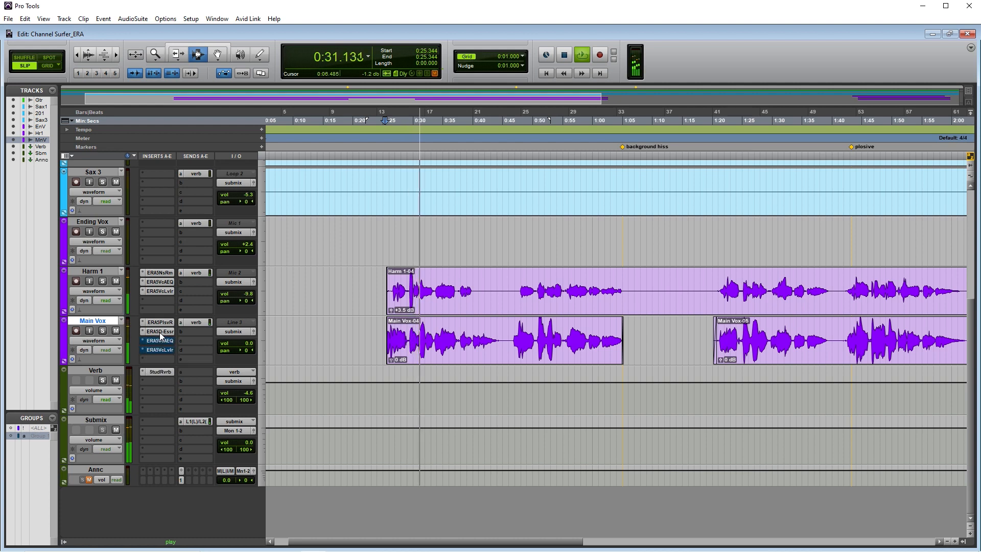
left_click(159, 333, "ctrl")
left_click(158, 323, "ctrl")
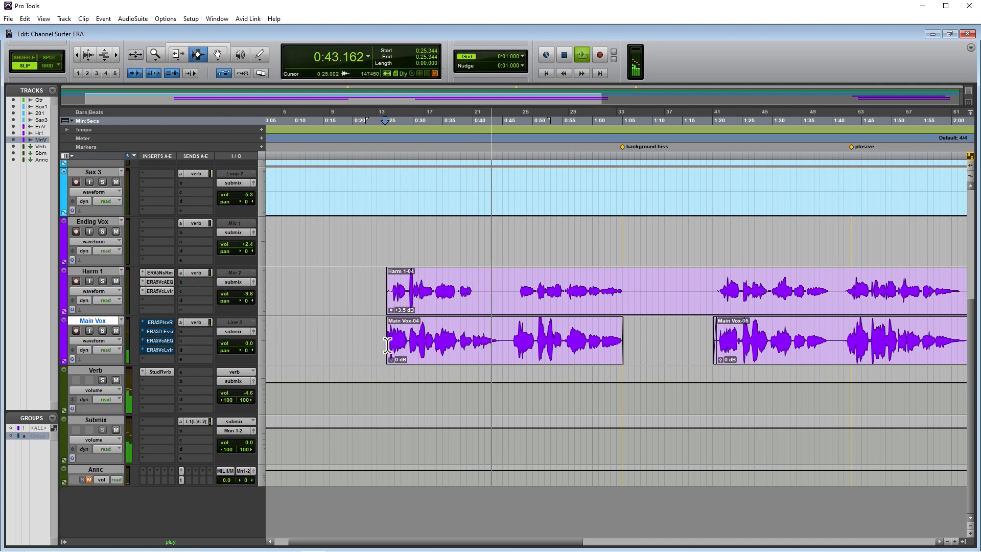
- Replay the vocals from about 0:25.3 with Main Vox's ERA 5 inserts re-enabled, and stop playback
key("space")
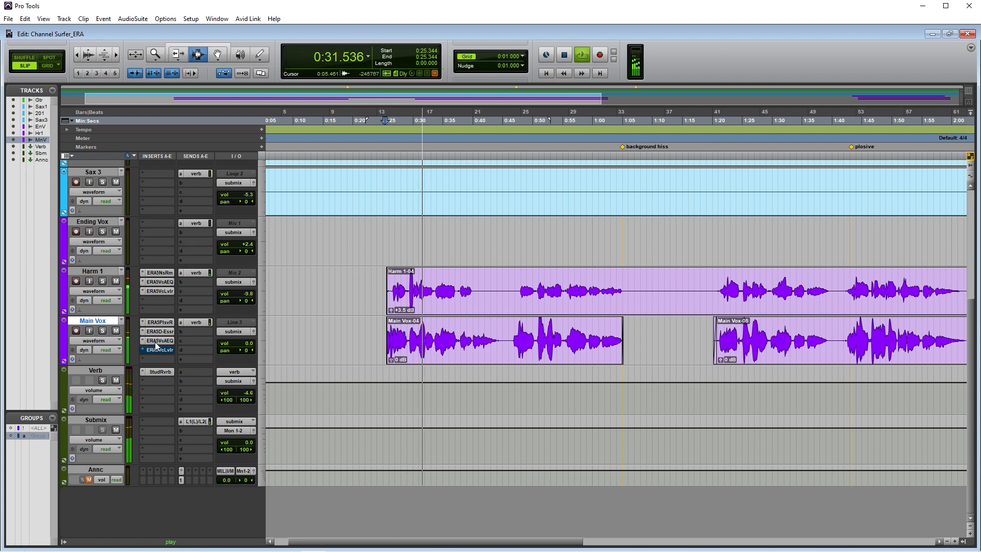
left_click(155, 342)
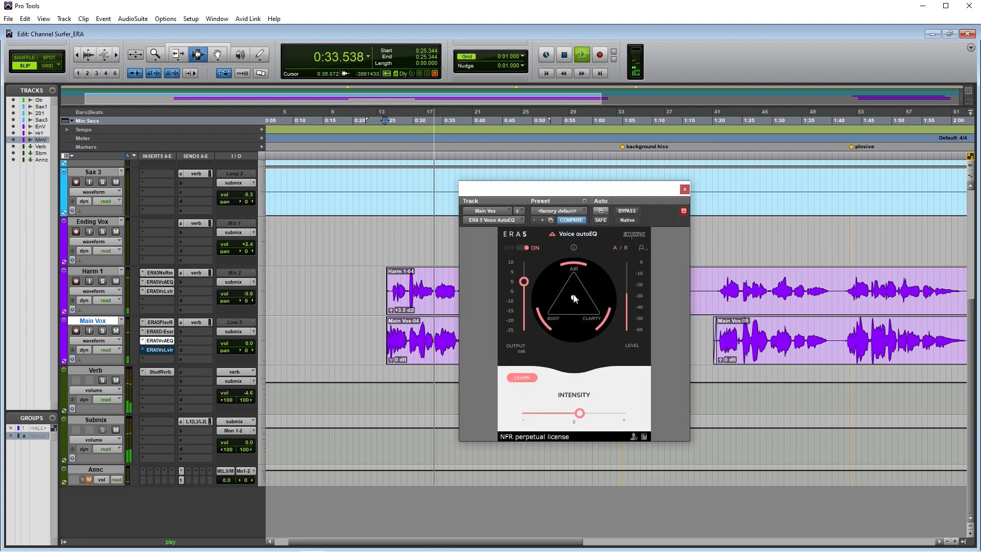
left_click(685, 189)
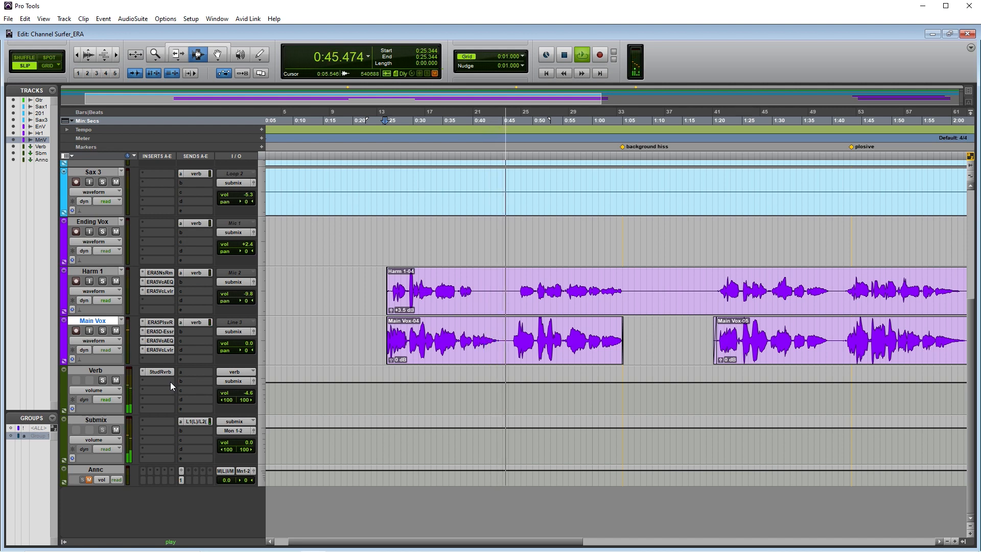
key("space")
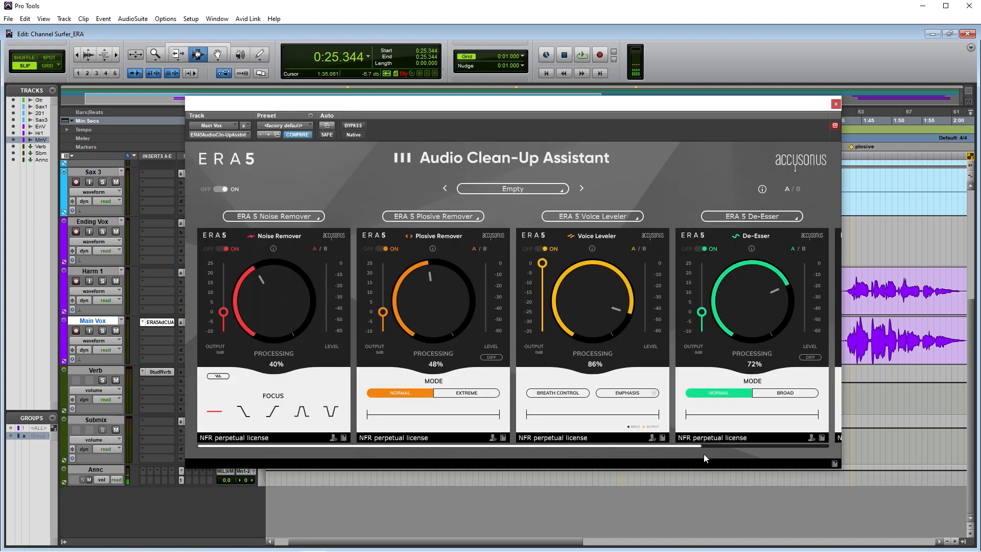
left_click_drag(695, 445, 675, 467)
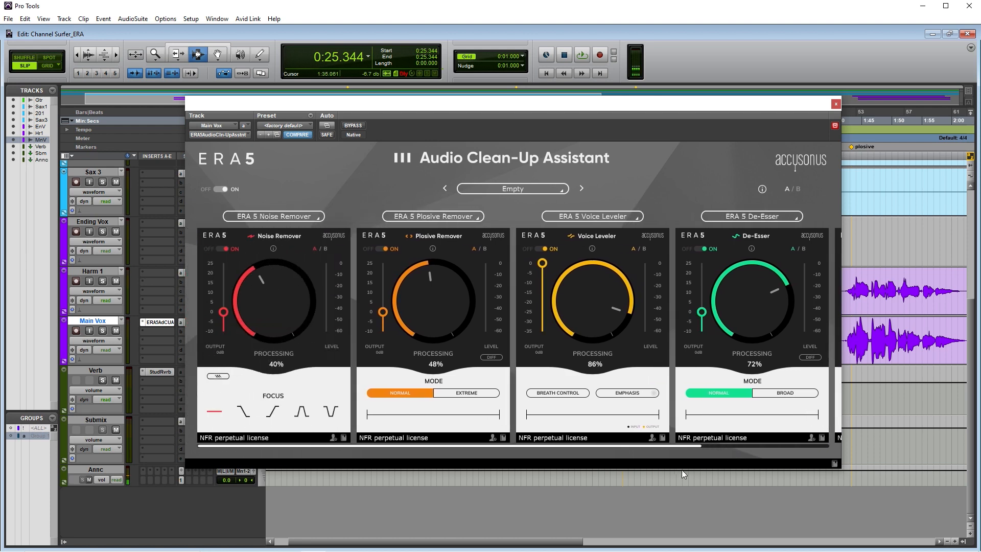